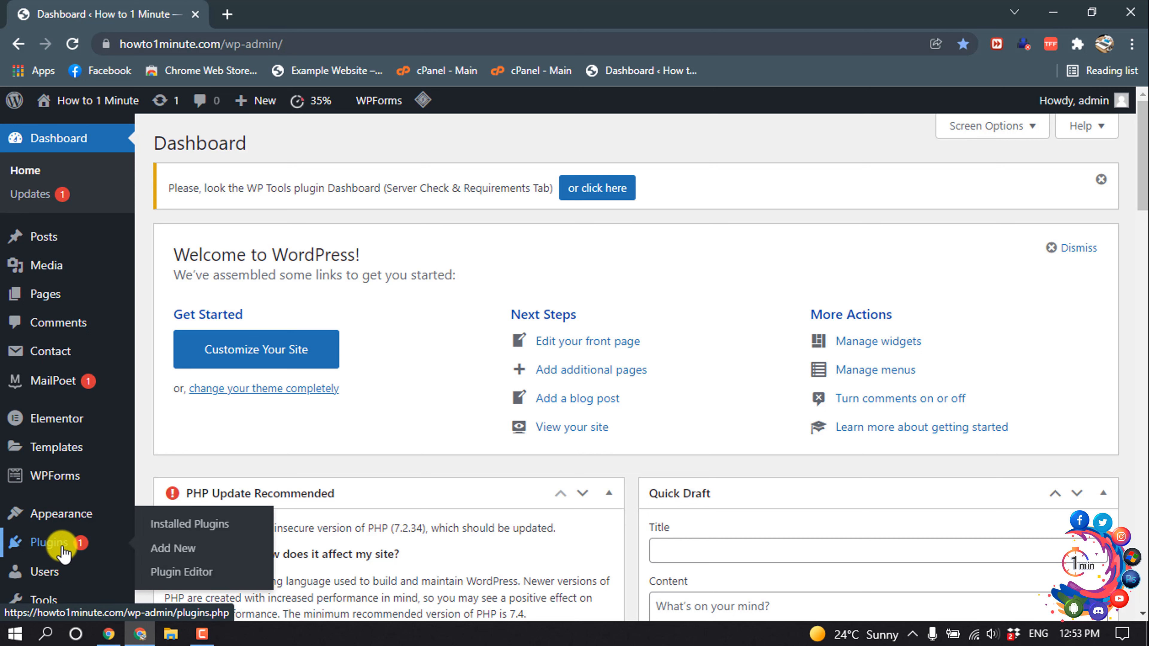
- Search the plugins available for installation for "elementor"
left_click(198, 549)
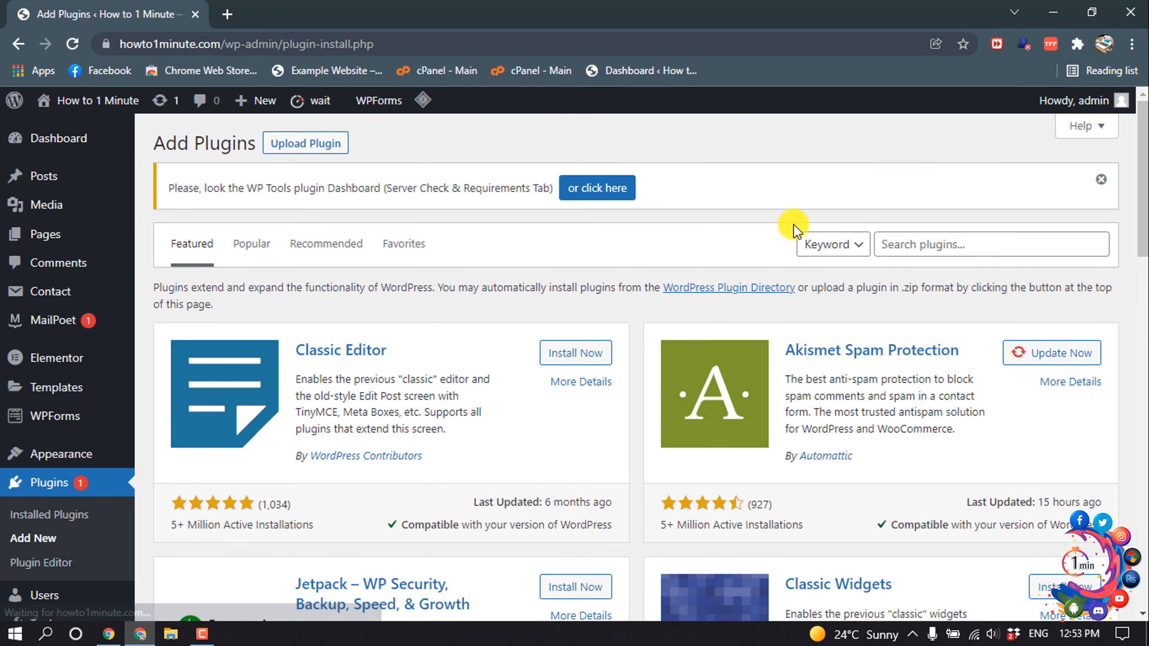
left_click(1004, 233)
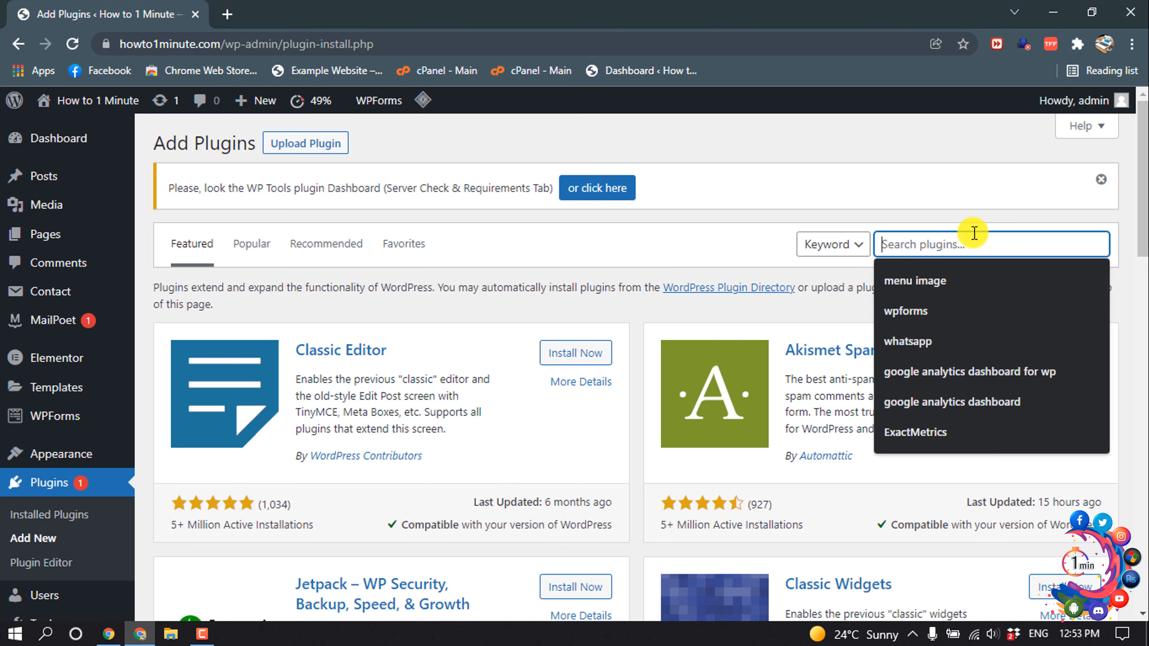
key("Escape")
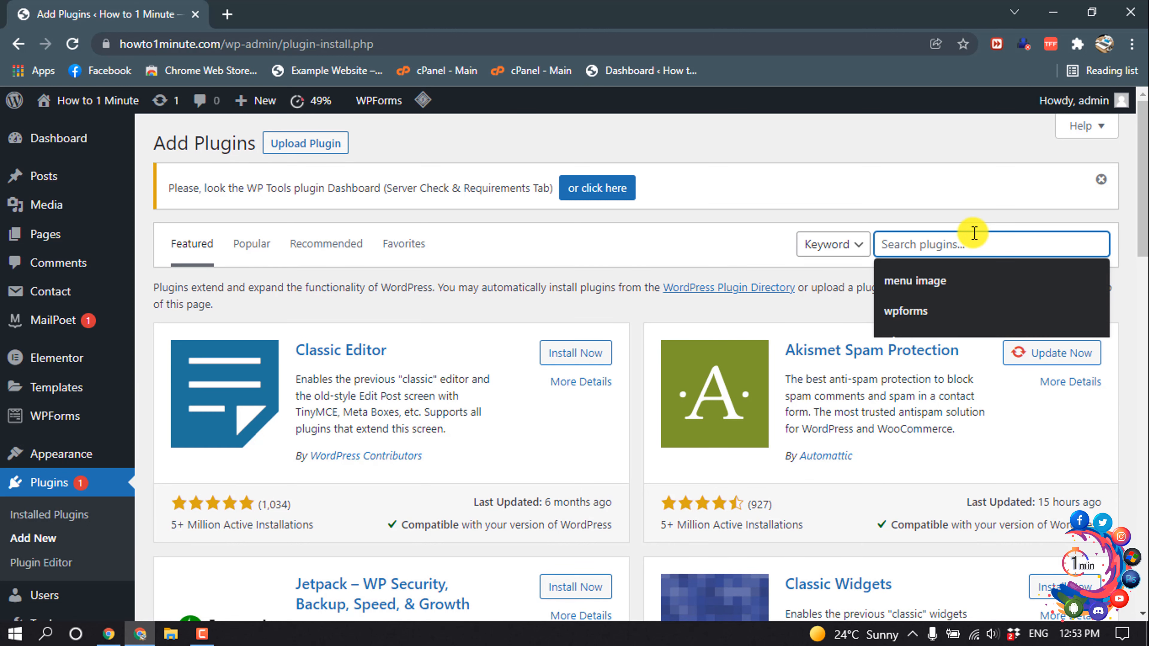
type("ele")
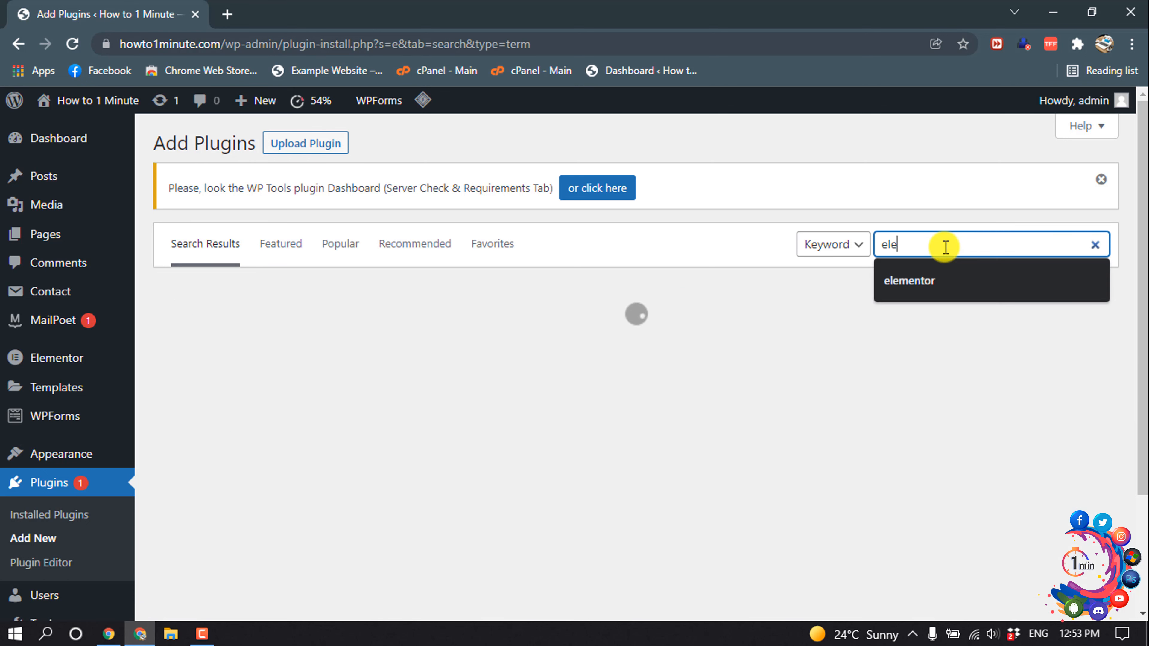
type("mentor")
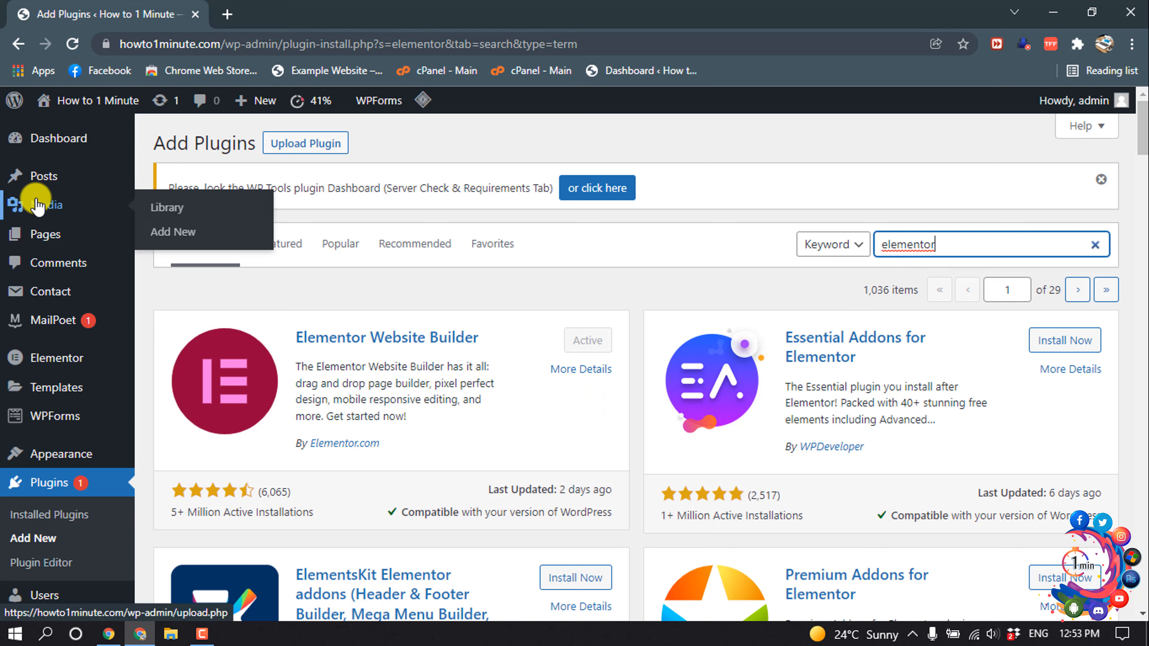
- Open the front page "Create your website with blocks" from the pages list for editing with Elementor
left_click(43, 235)
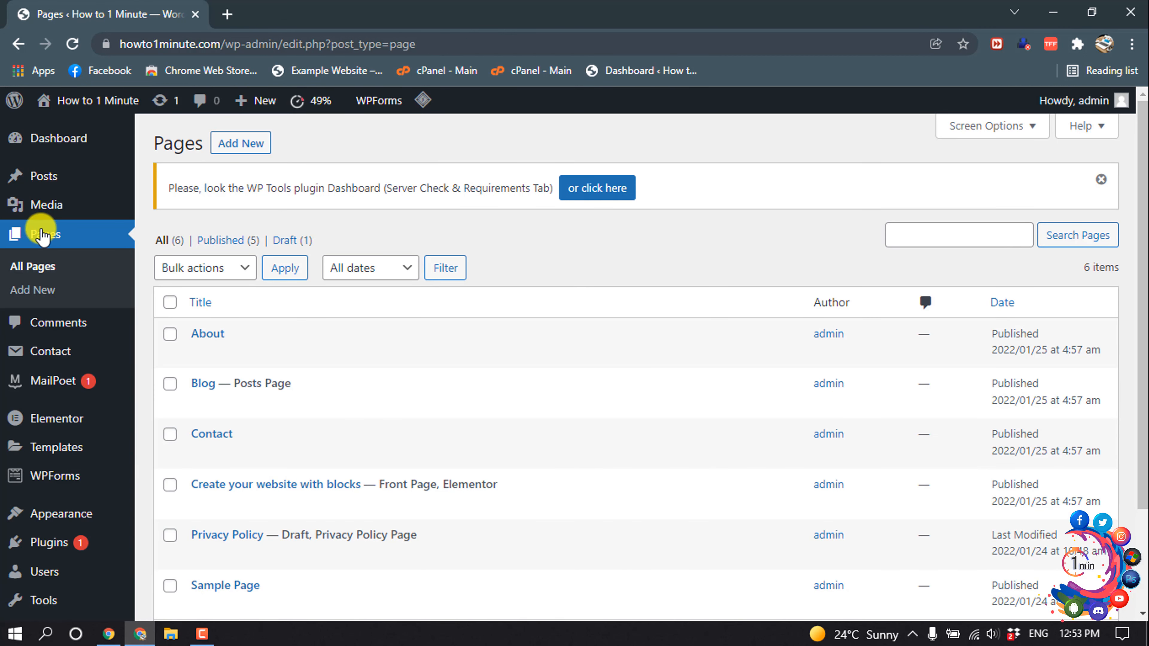
mouse_move(343, 537)
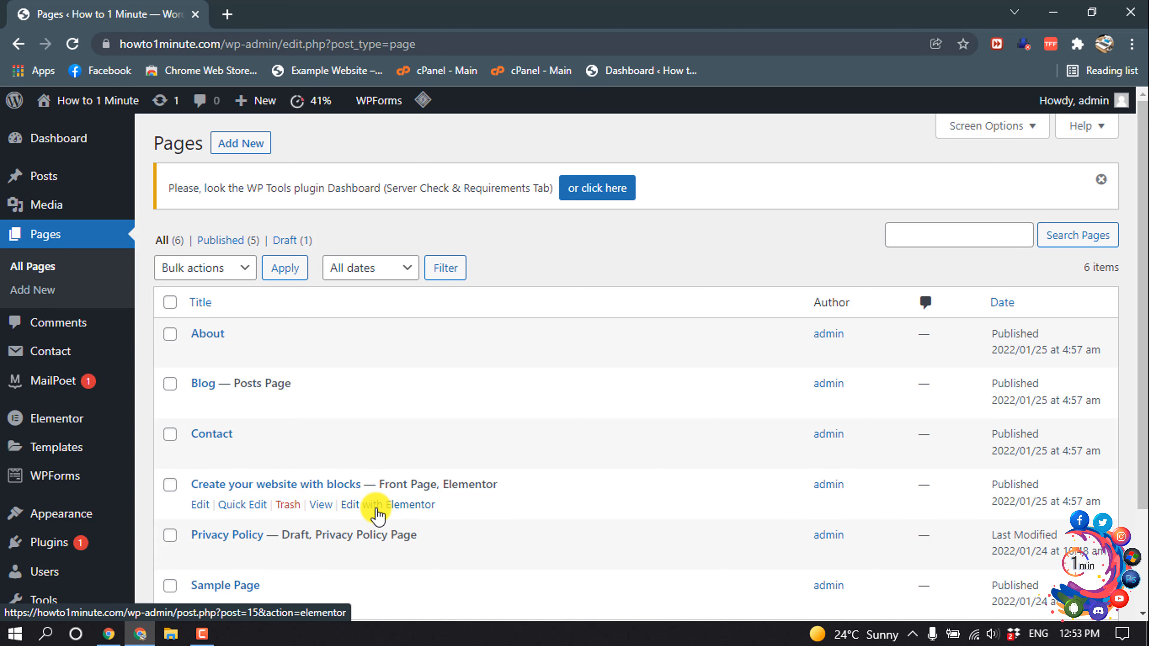
left_click(376, 505)
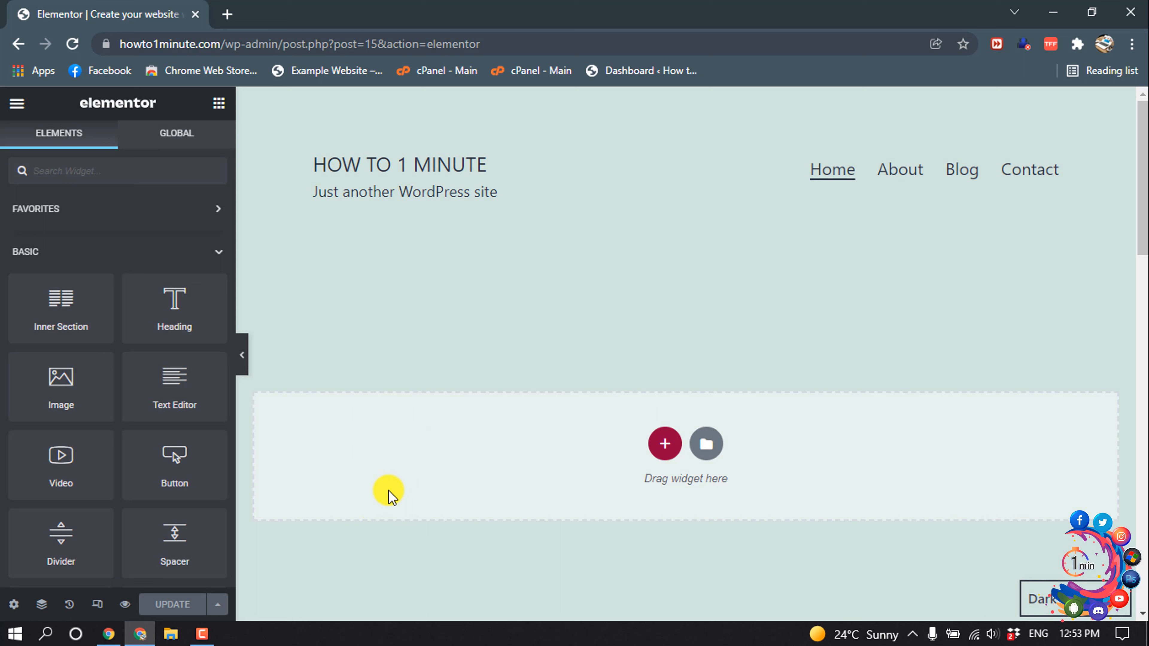
- Add a new single-column section to the page and set the page layout to Elementor Full Width
left_click(665, 444)
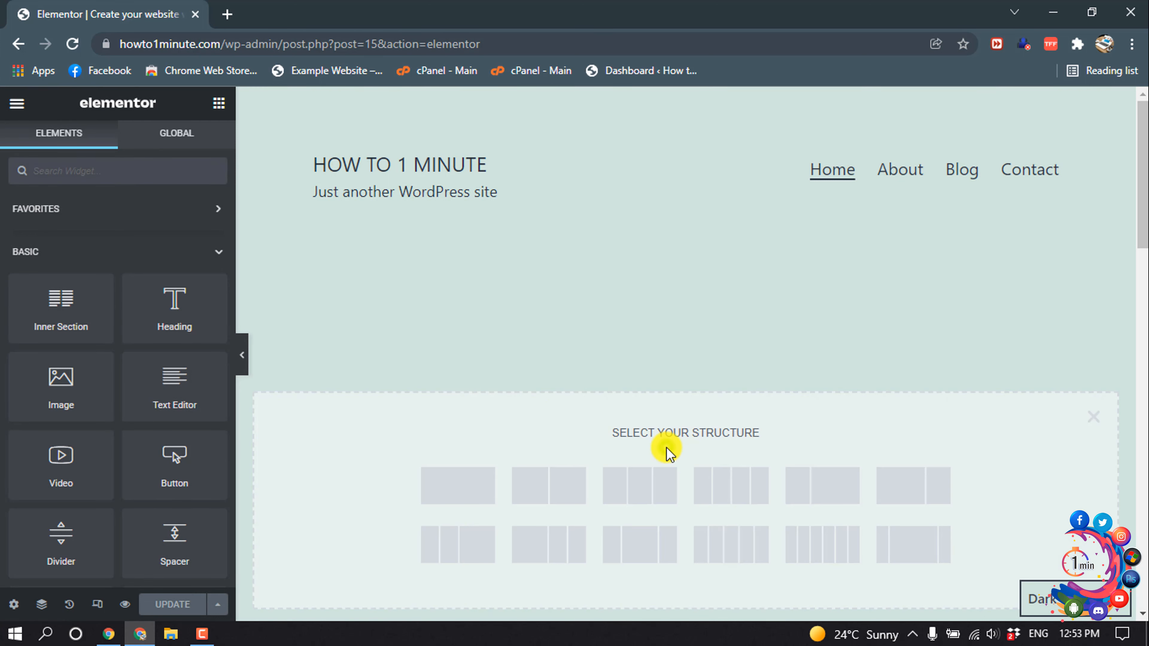
left_click(449, 487)
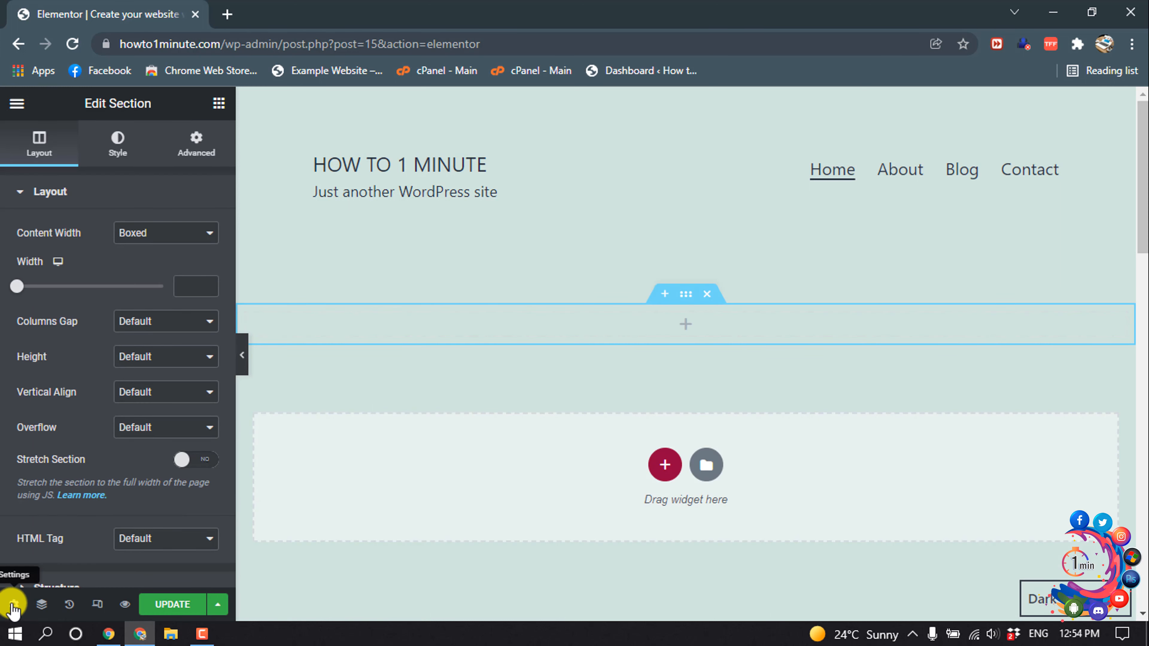
left_click(15, 605)
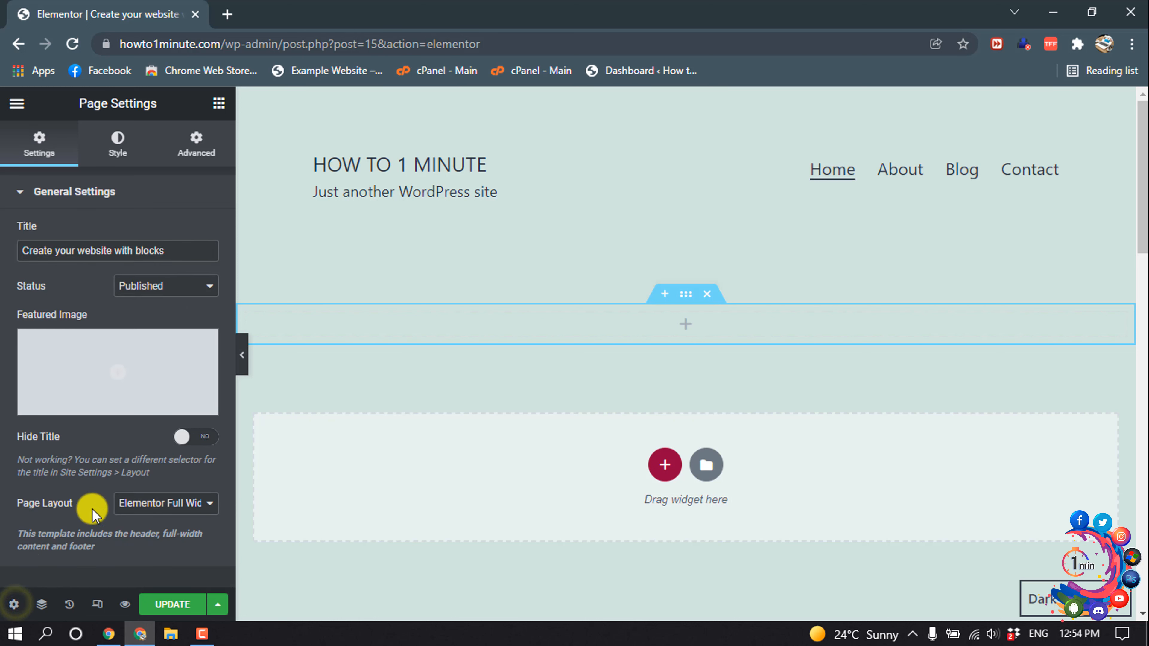
left_click(150, 506)
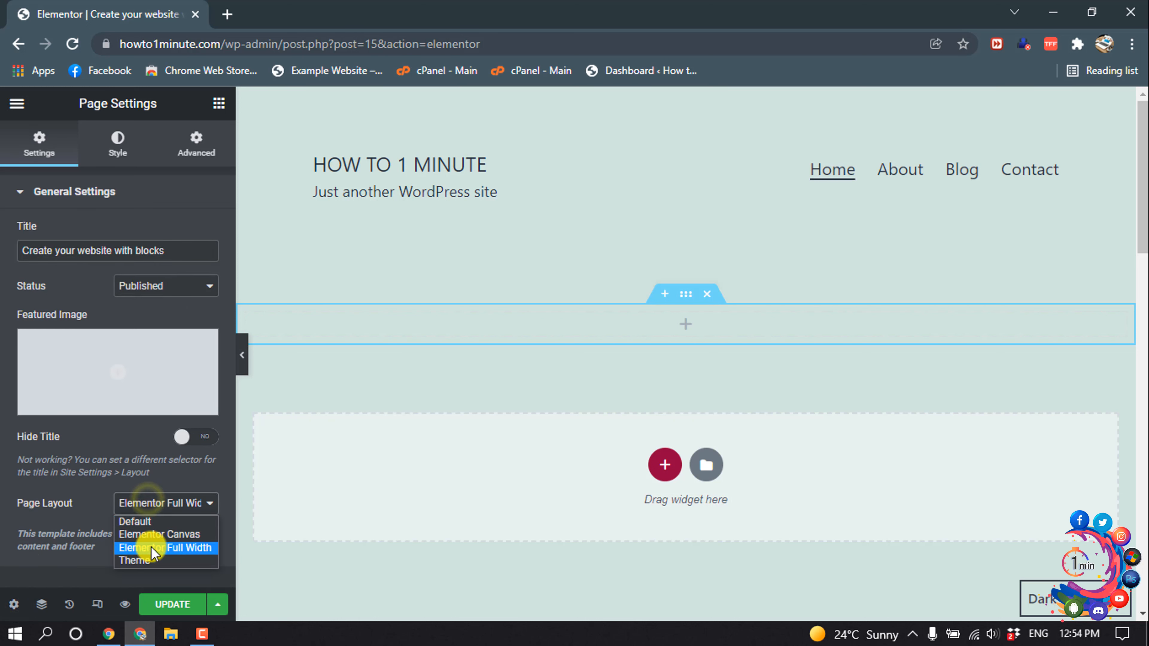
left_click(153, 545)
- Place a Heading widget in the new section and give it the title "Welcome to How to 1 minute"
left_click(685, 295)
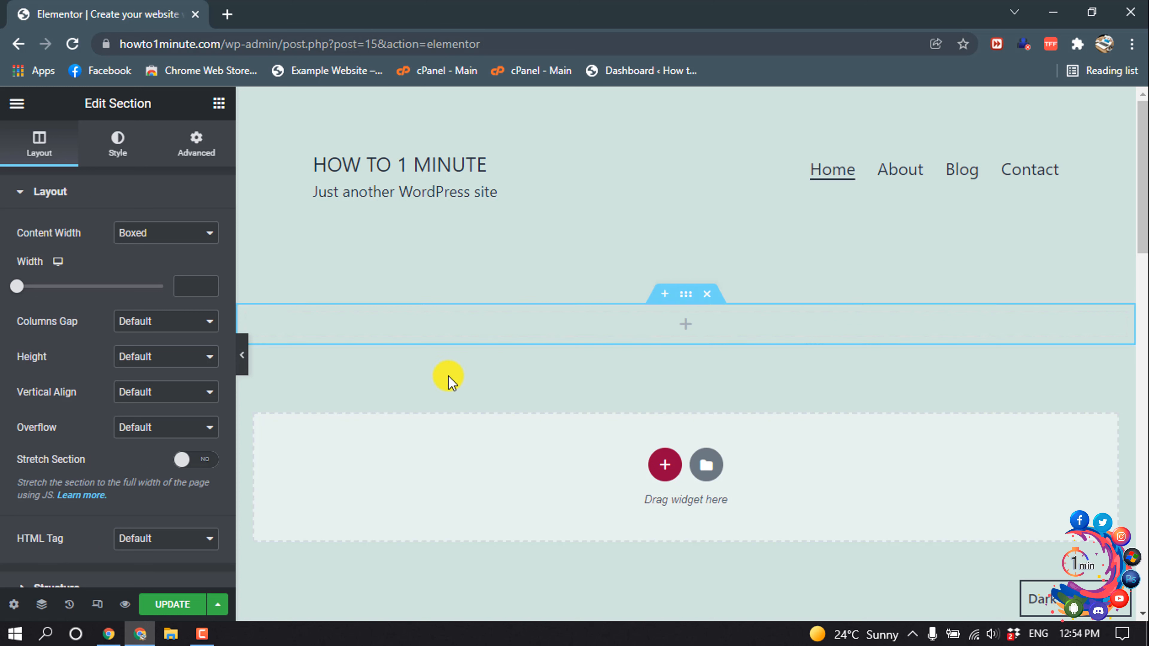
left_click(690, 325)
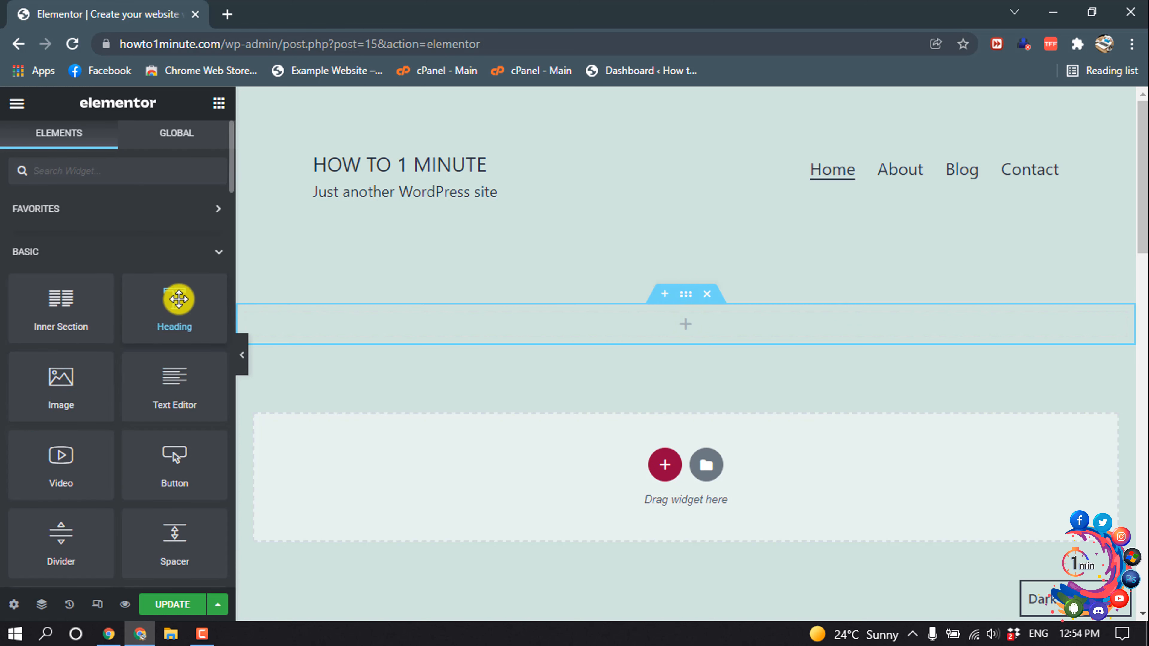
left_click_drag(175, 297, 594, 329)
left_click_drag(742, 335, 292, 329)
left_click_drag(167, 253, 1, 251)
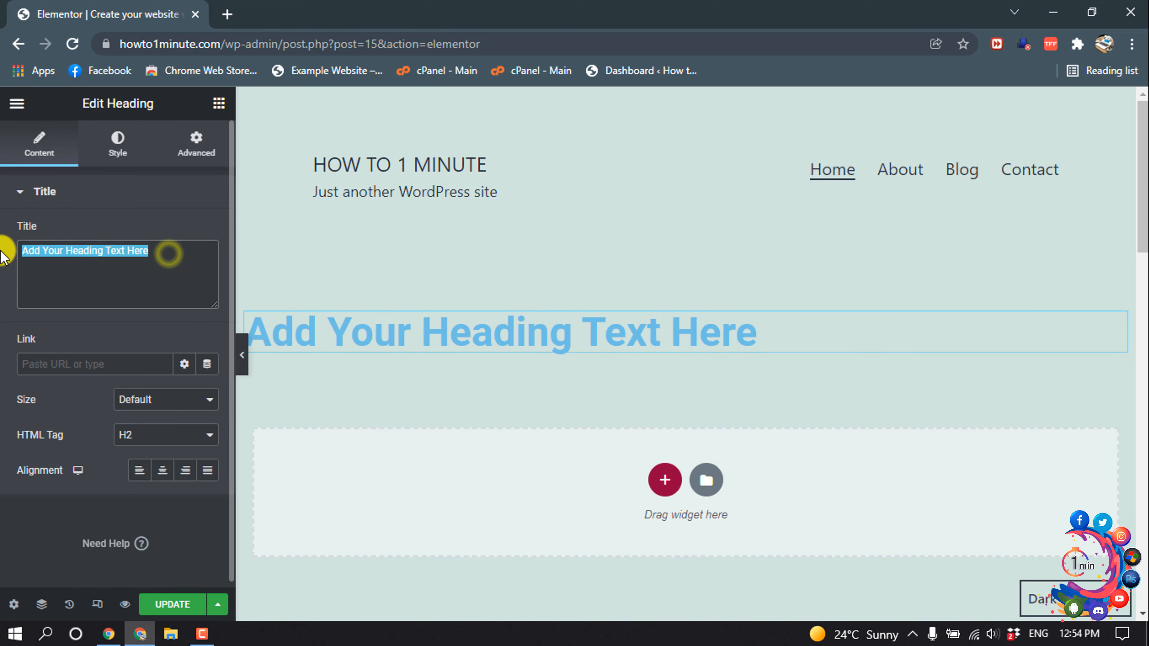
type("H")
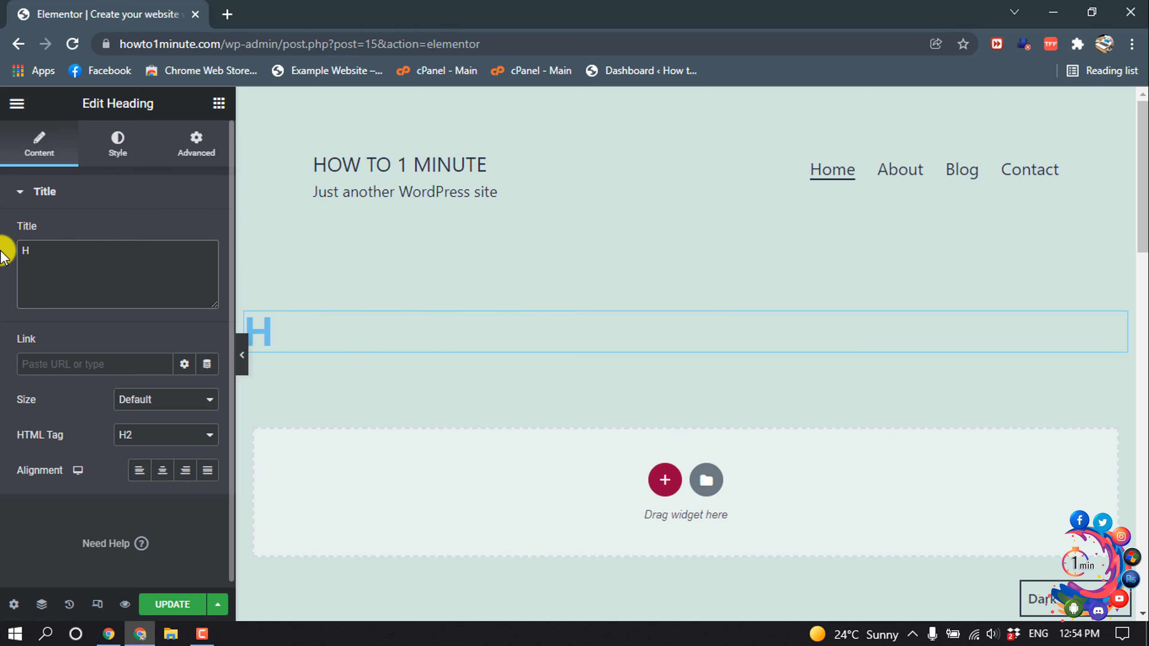
key("BackSpace")
type("Welco")
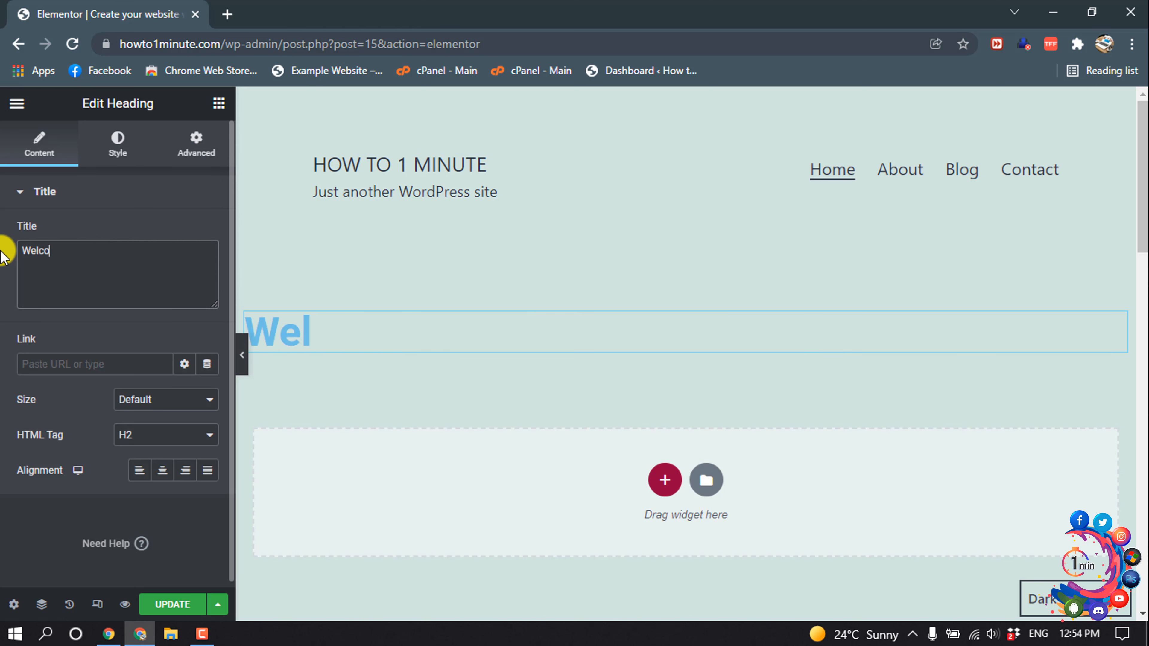
type("me to How to 1 minute")
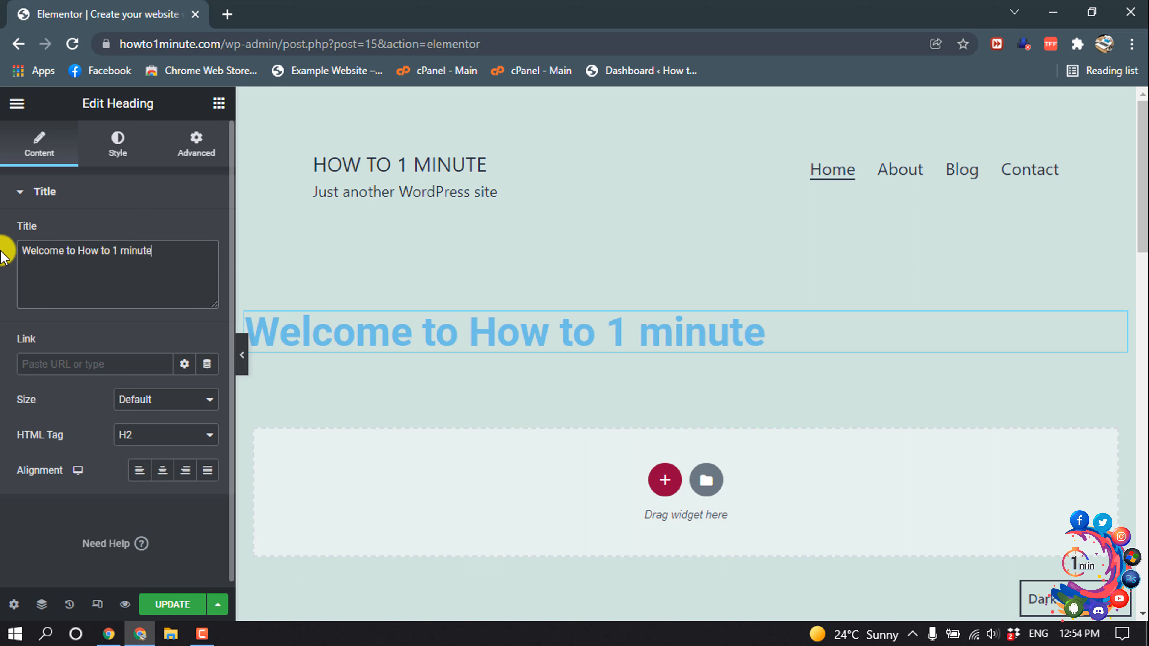
- Set the heading's text color to light grey #D5D5D5 and align the heading to the center
left_click(519, 344)
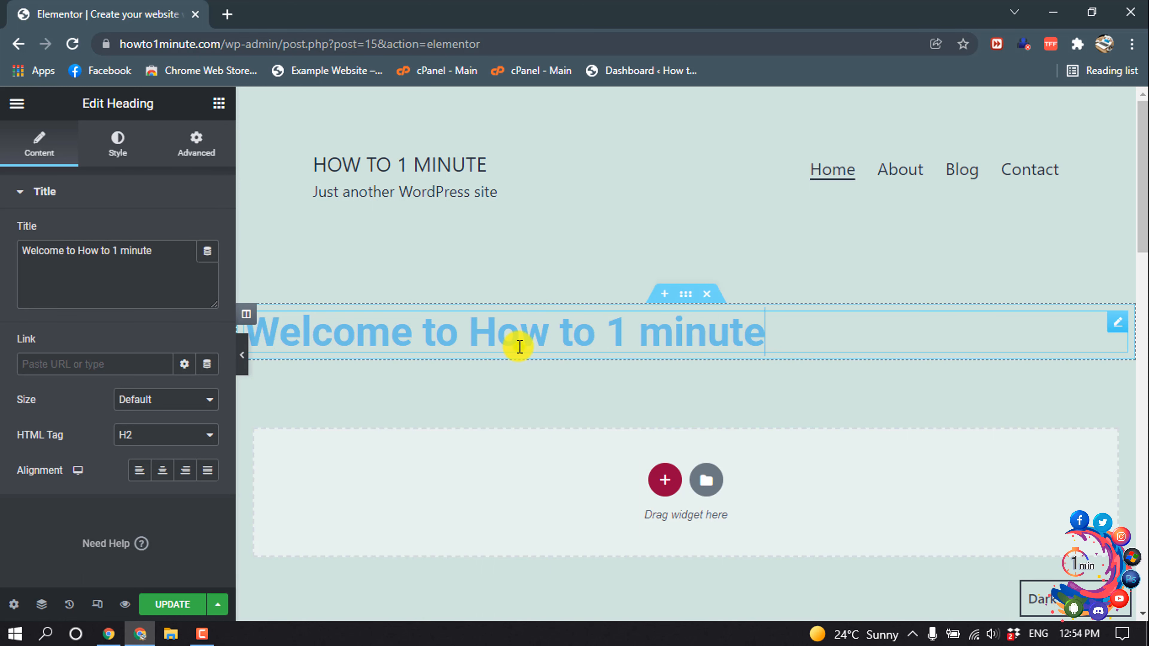
left_click(126, 145)
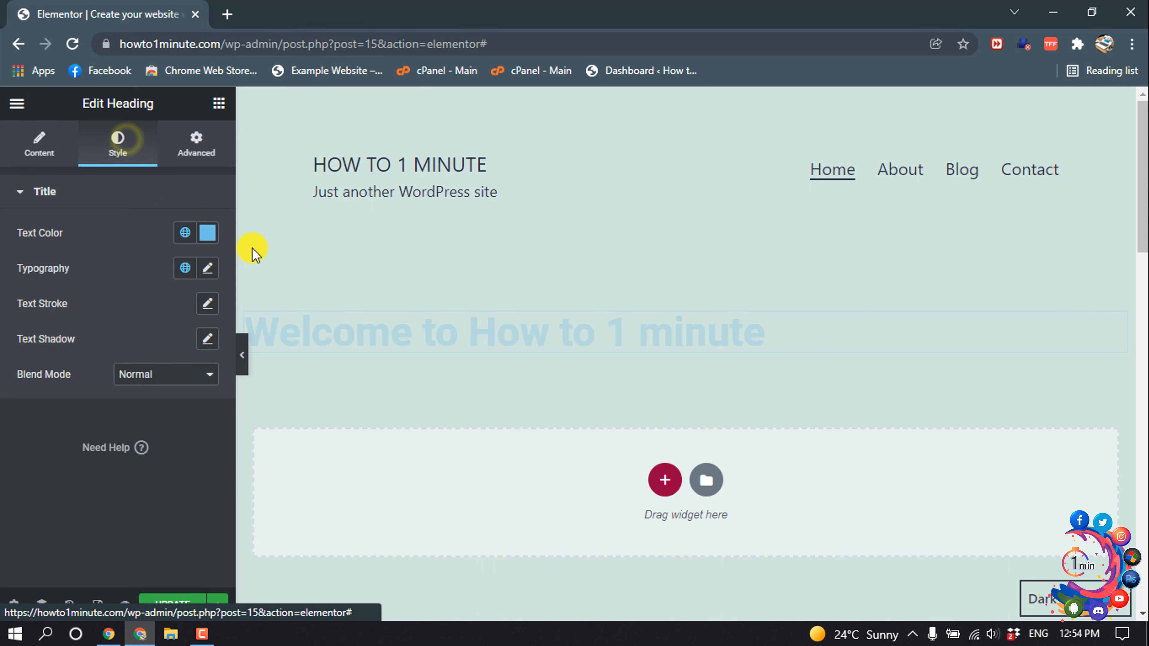
left_click(207, 232)
left_click_drag(159, 313, 112, 317)
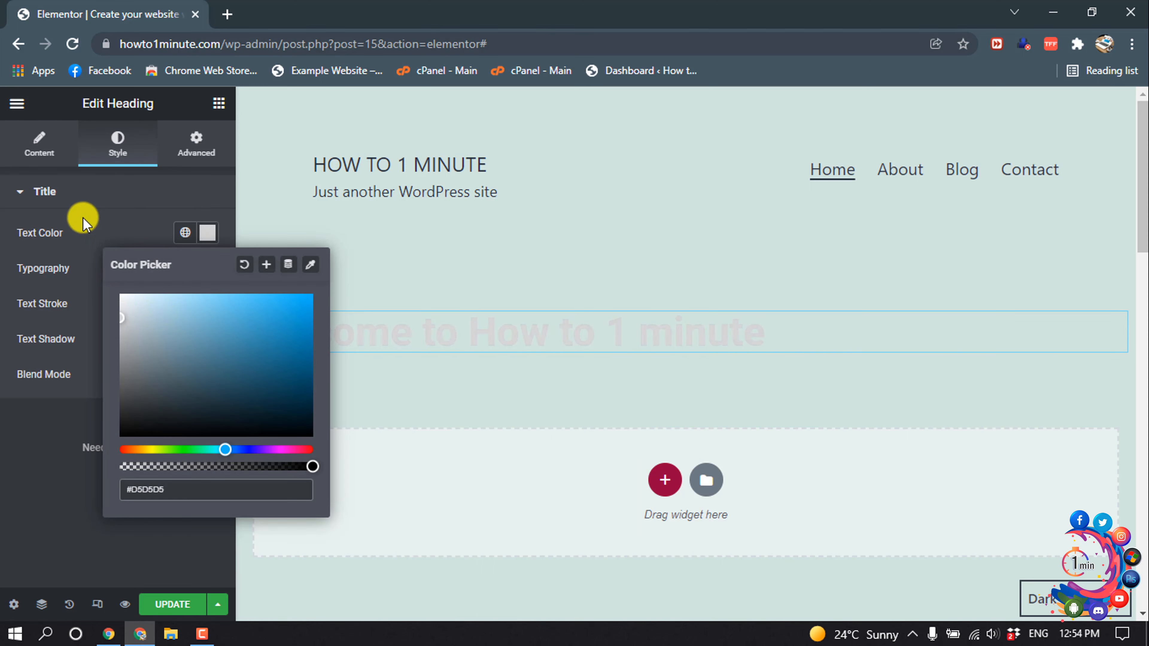
left_click(39, 144)
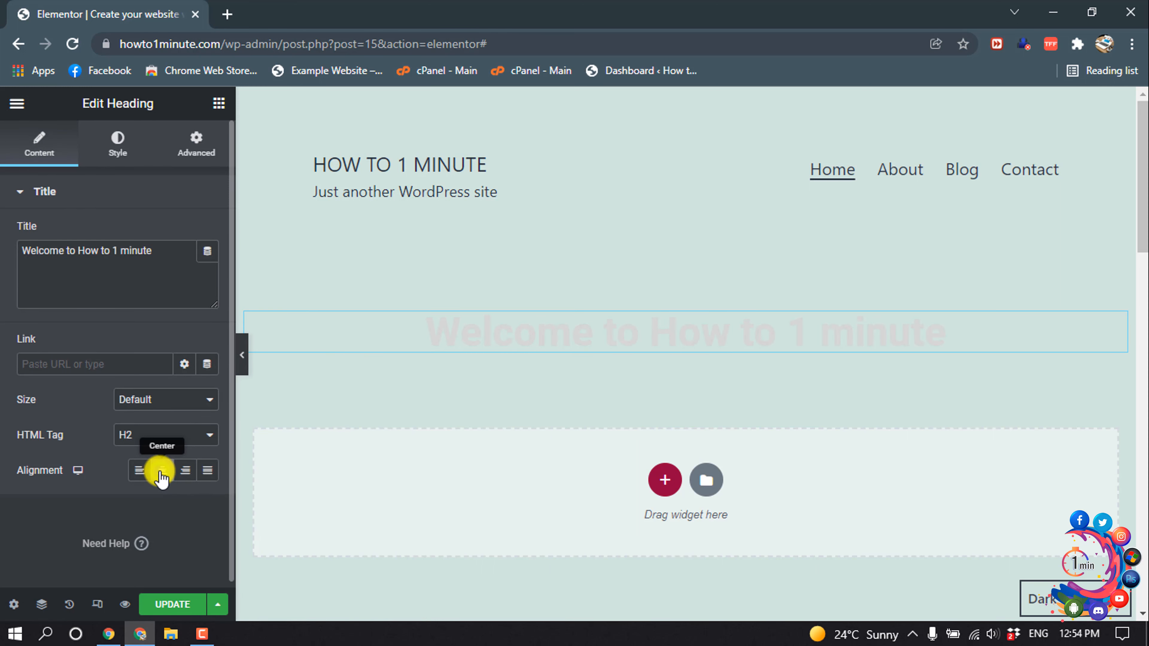
- Set the heading section's content width to Full Width and its height to Fit To Screen
mouse_move(671, 308)
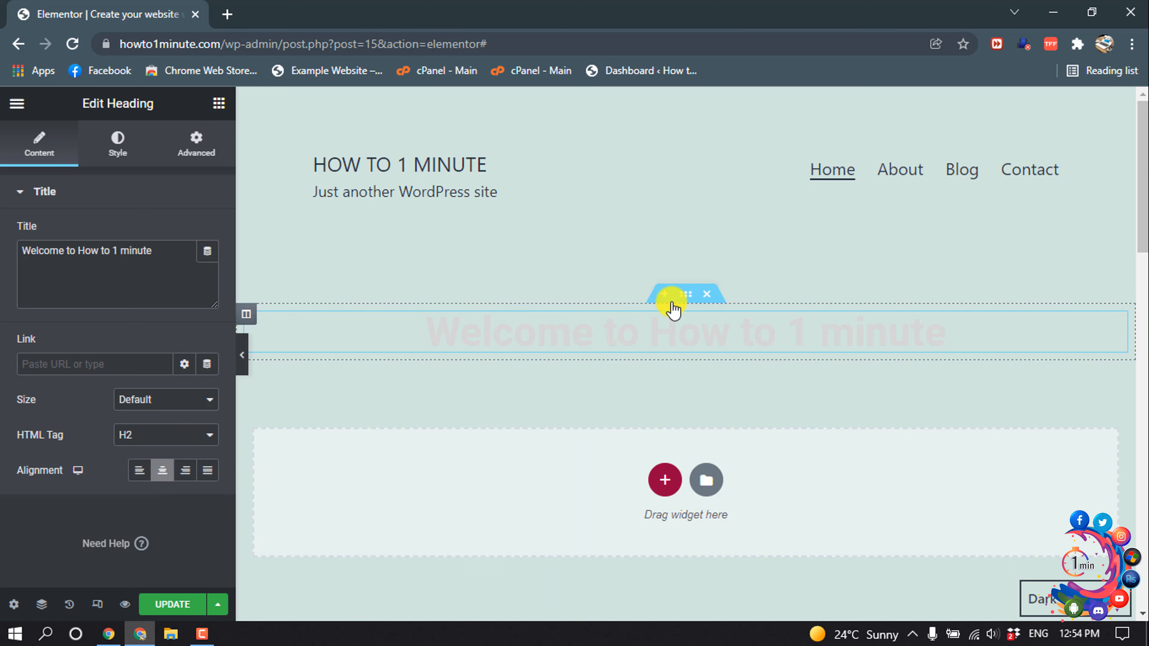
left_click(686, 295)
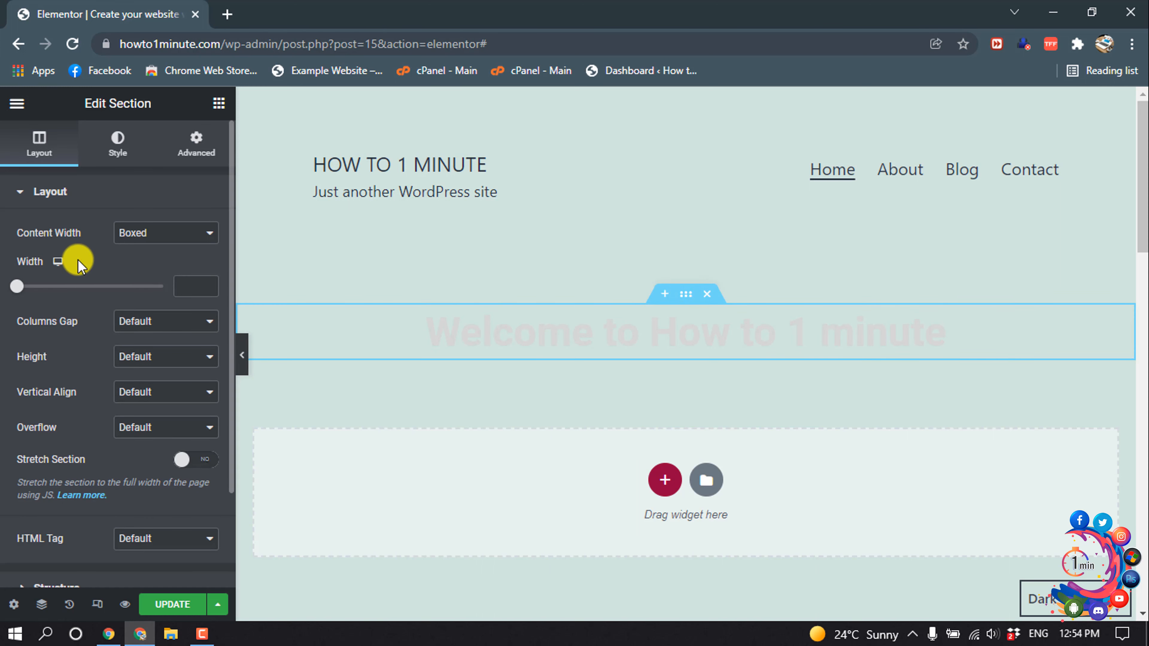
left_click(181, 236)
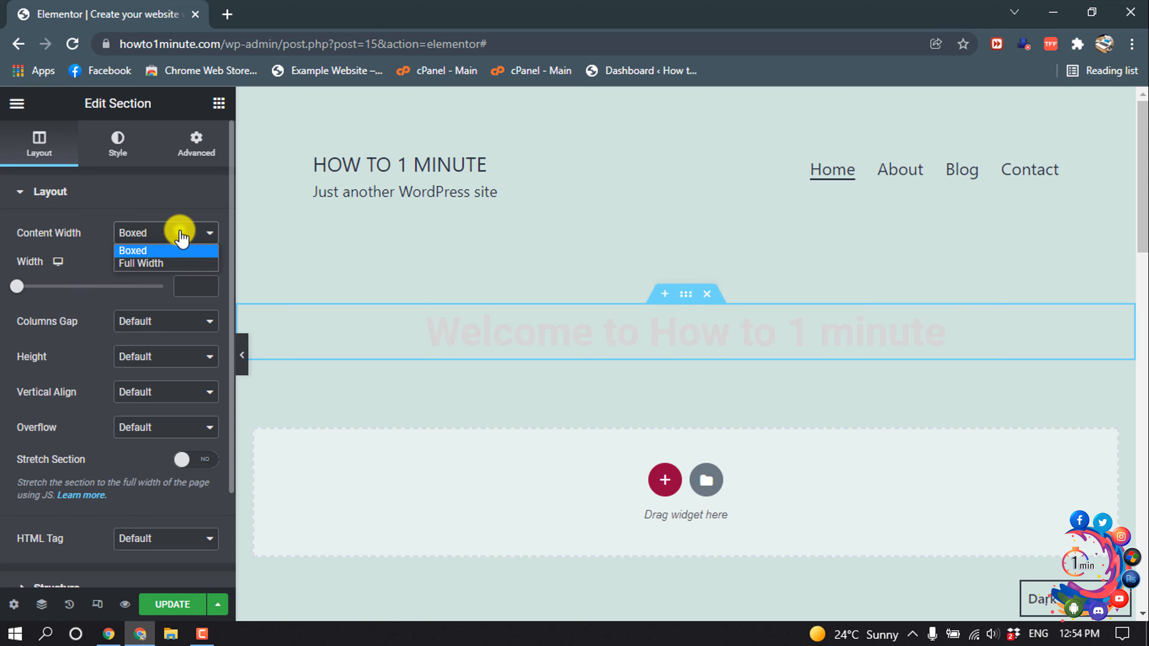
left_click(157, 264)
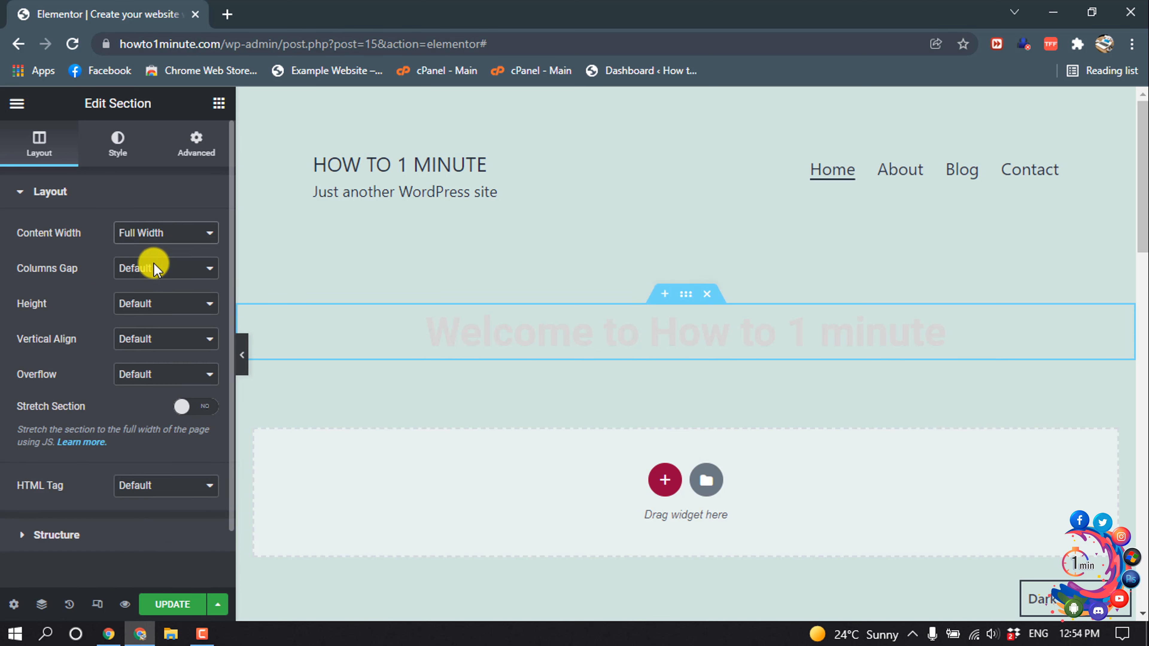
left_click(178, 303)
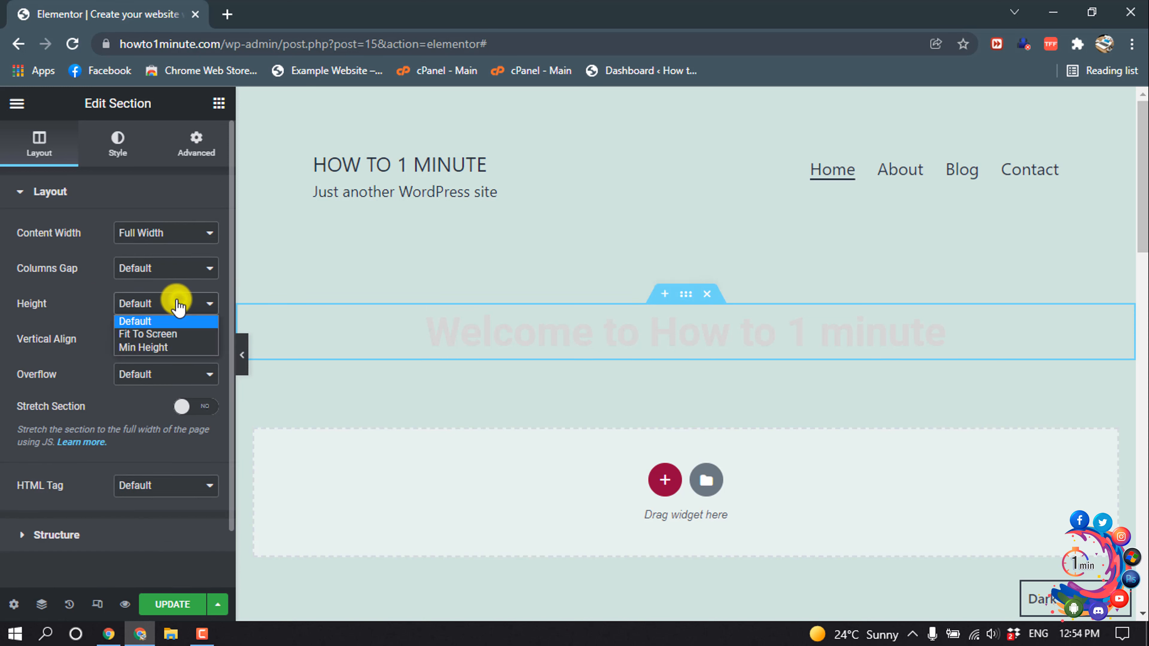
left_click(155, 335)
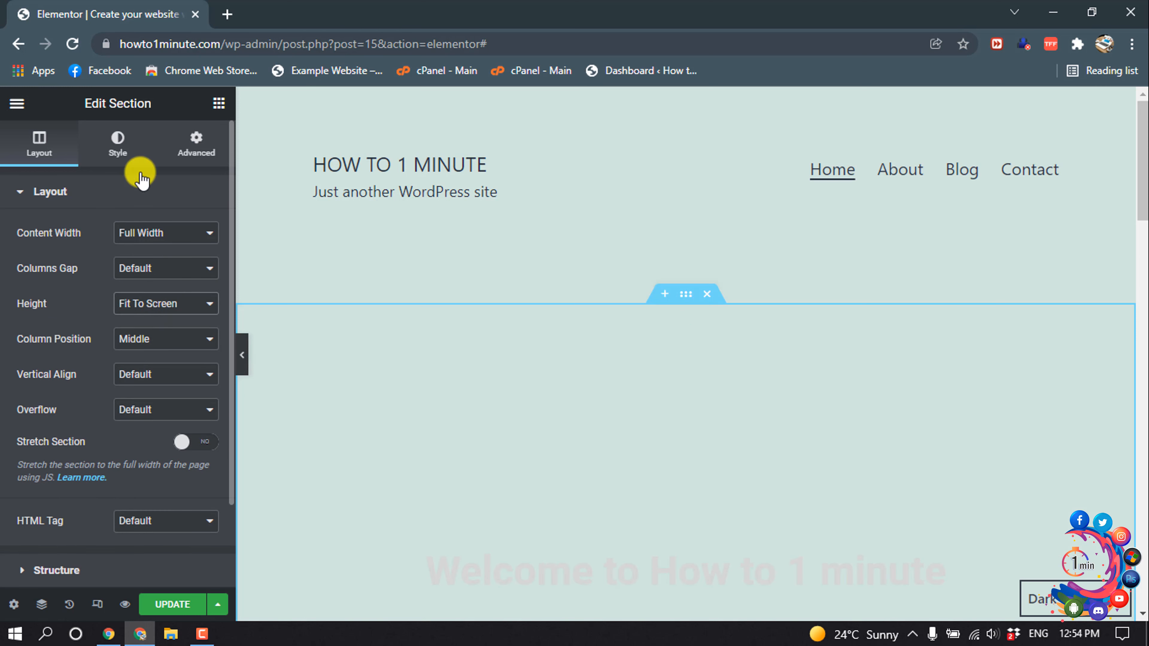
- Give the section a Video background using the copied YouTube link of the sunrise drone footage, and check it on the page
left_click(122, 149)
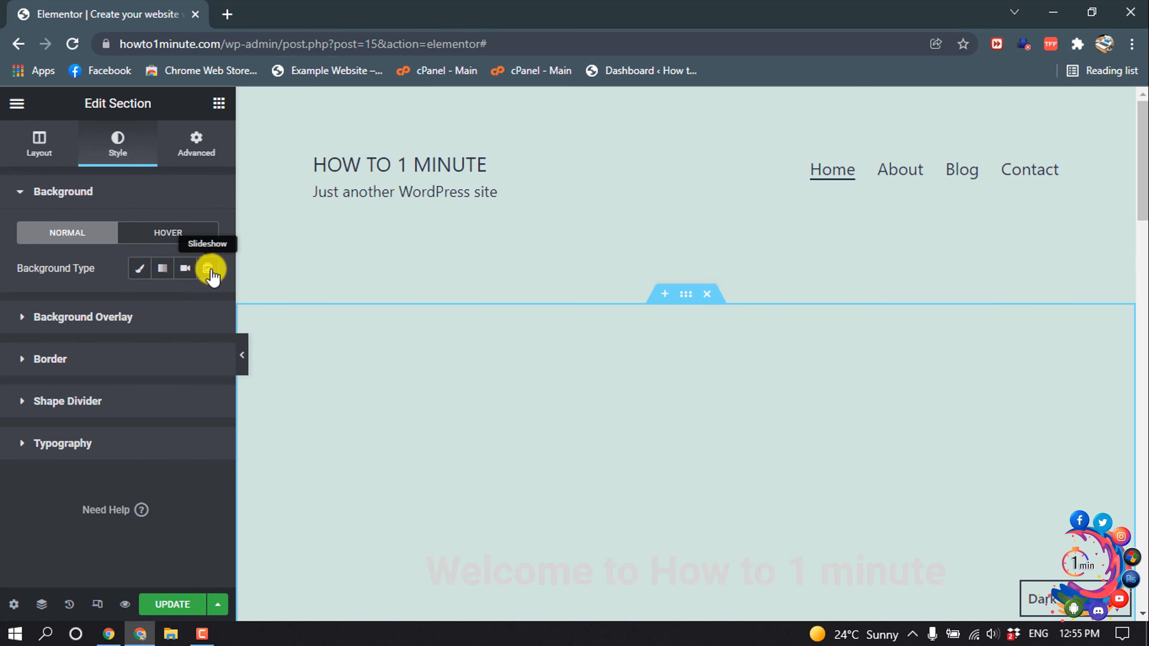
left_click(182, 269)
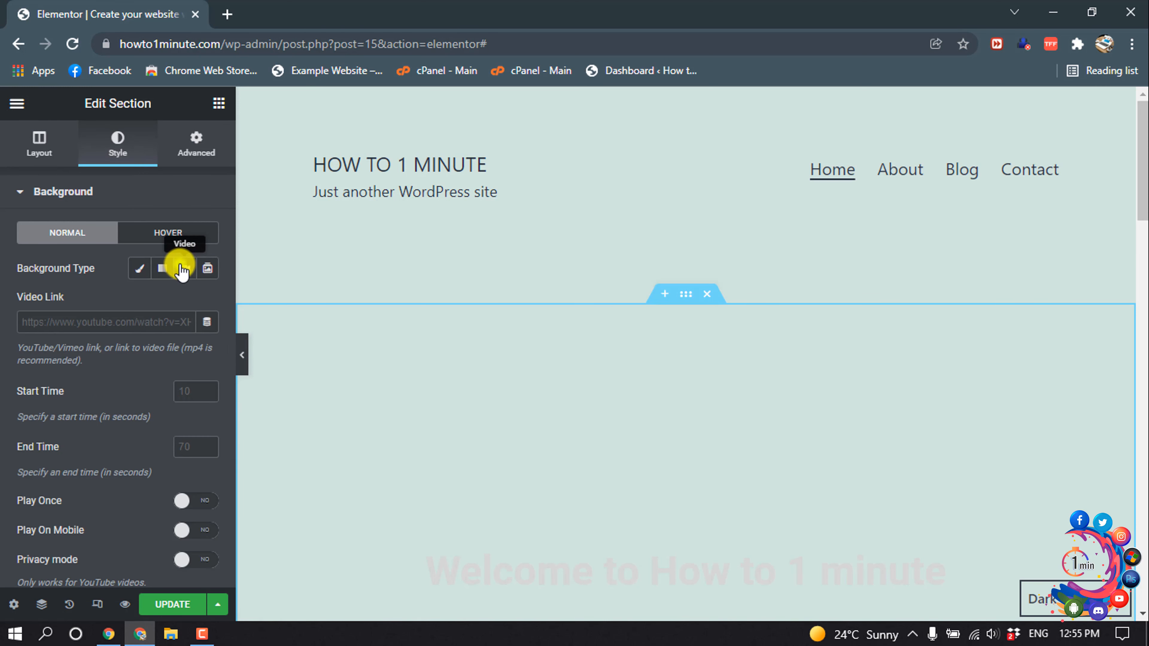
left_click(116, 319)
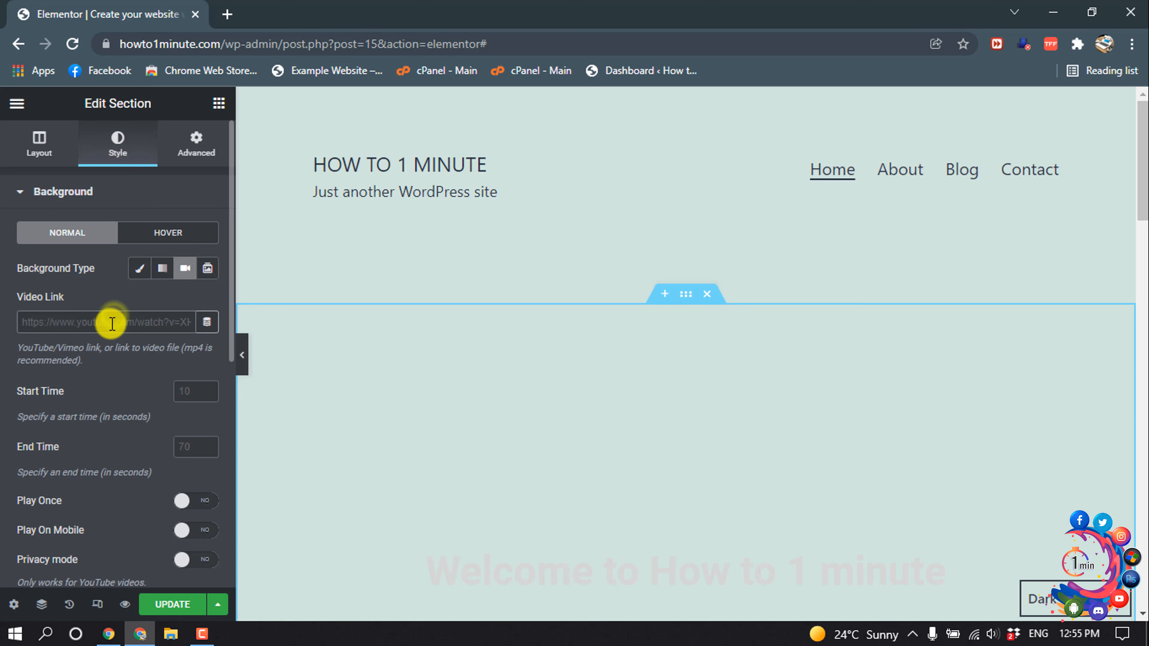
right_click(111, 323)
left_click(154, 449)
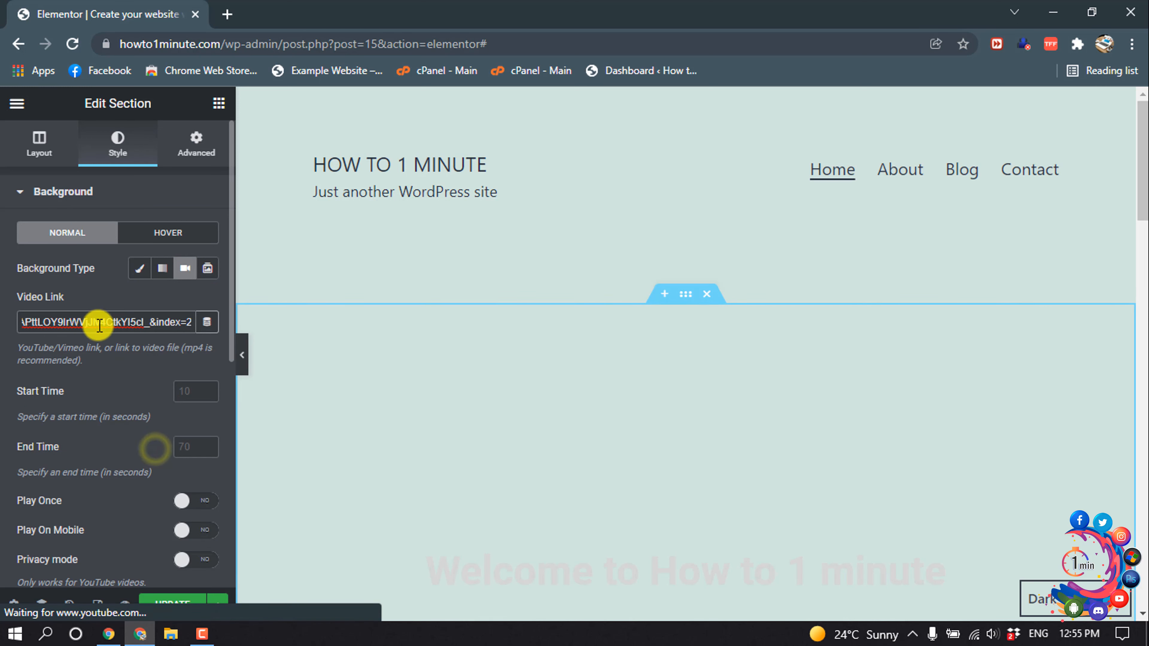
triple_click(46, 321)
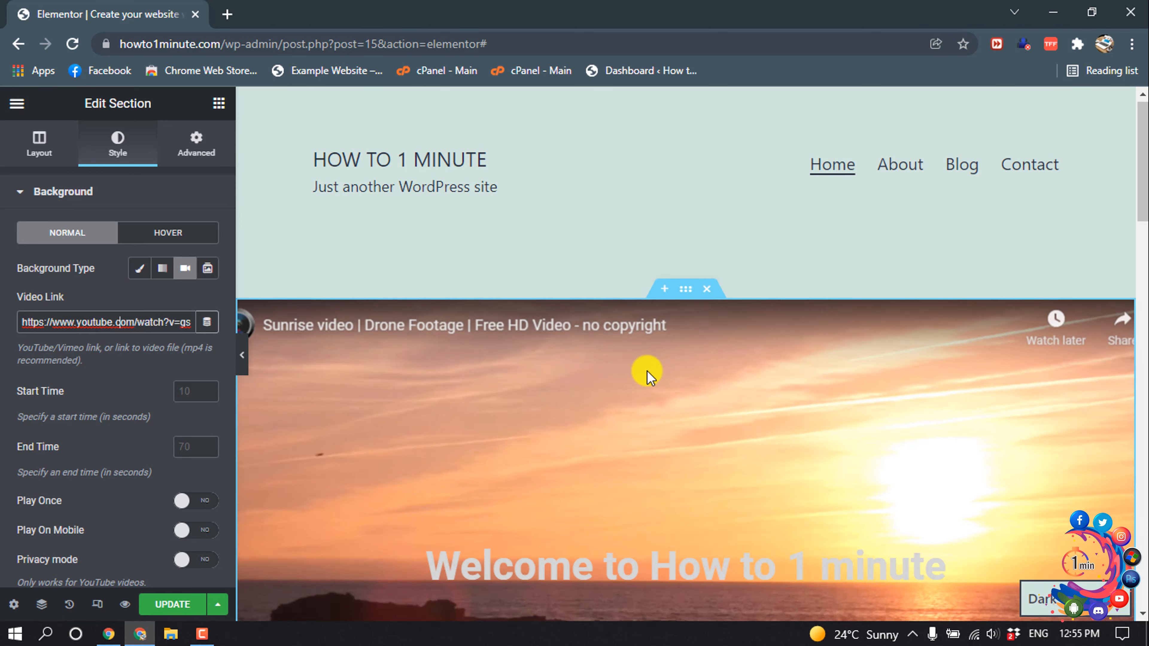
scroll(647, 371, "down", 4)
scroll(566, 394, "down", 4)
scroll(639, 375, "up", 7)
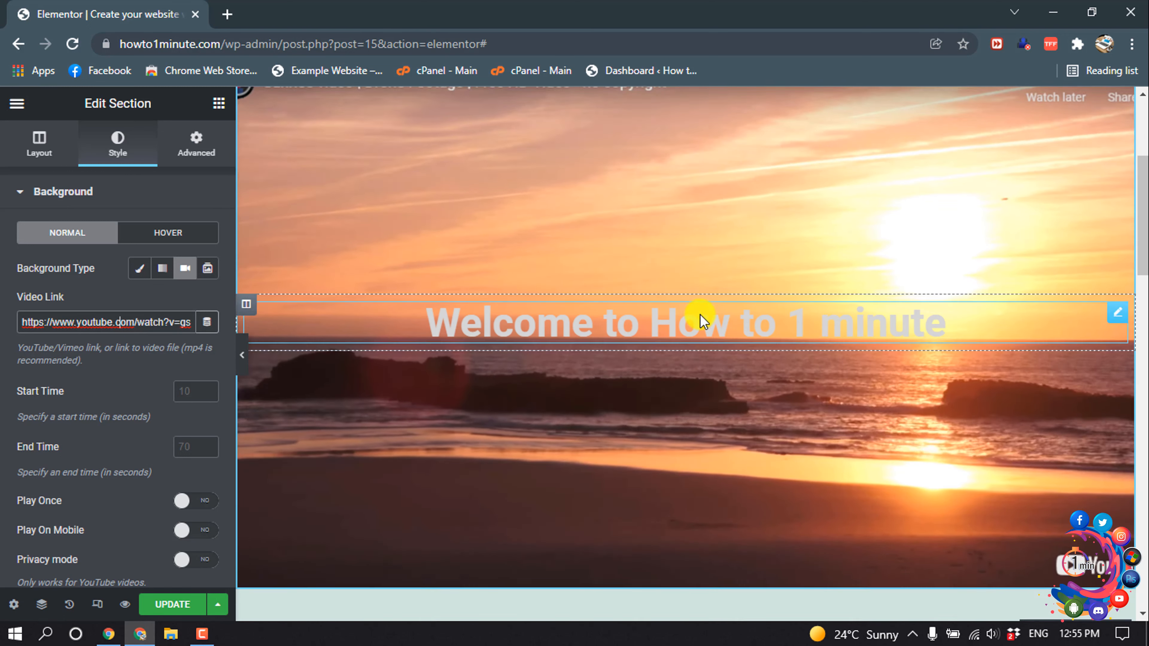
scroll(659, 349, "down", 3)
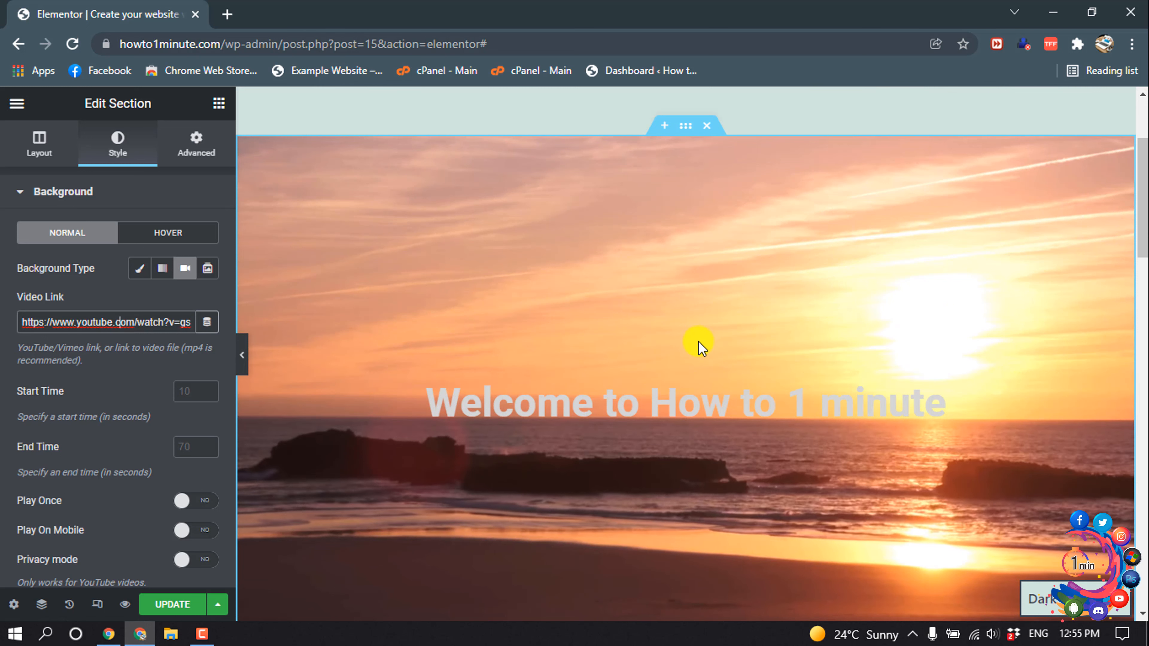
- Change the text color of the "Welcome to How to 1 minute" heading to white #FFFFFF
left_click(586, 413)
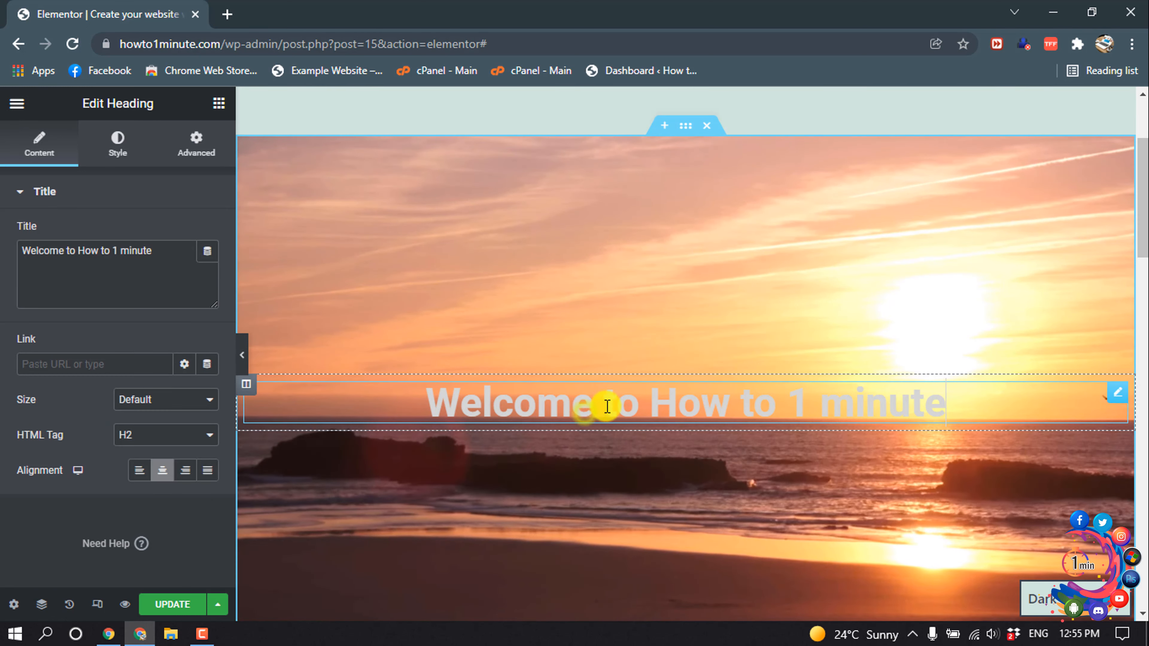
left_click(141, 153)
left_click(205, 232)
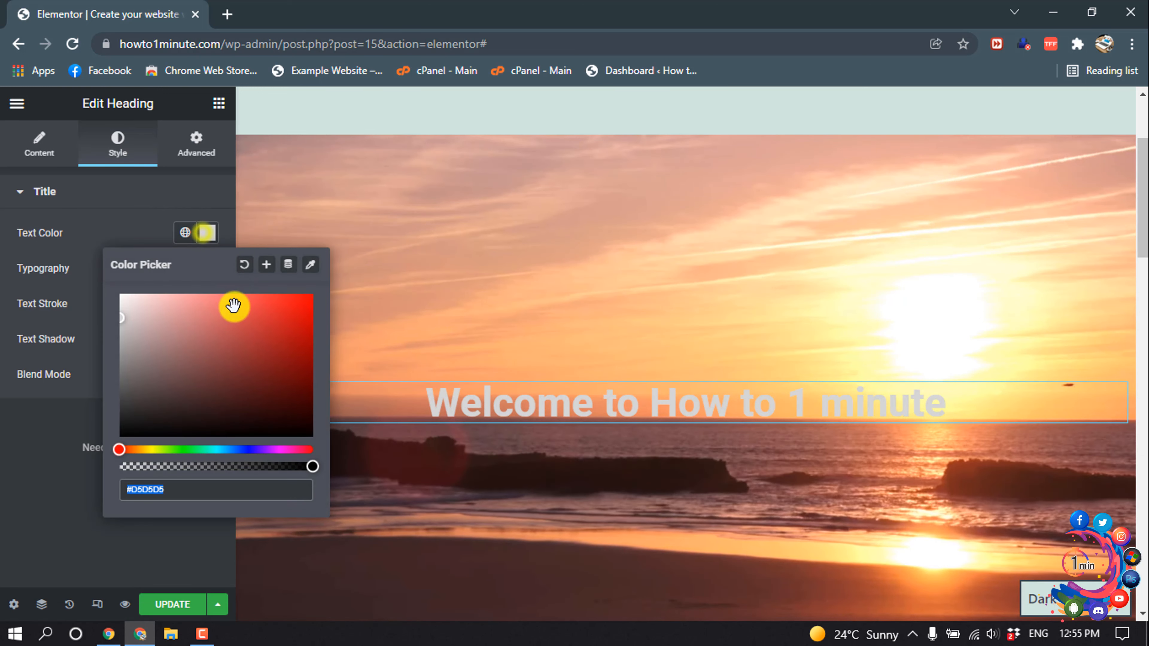
type("#FFFFFF")
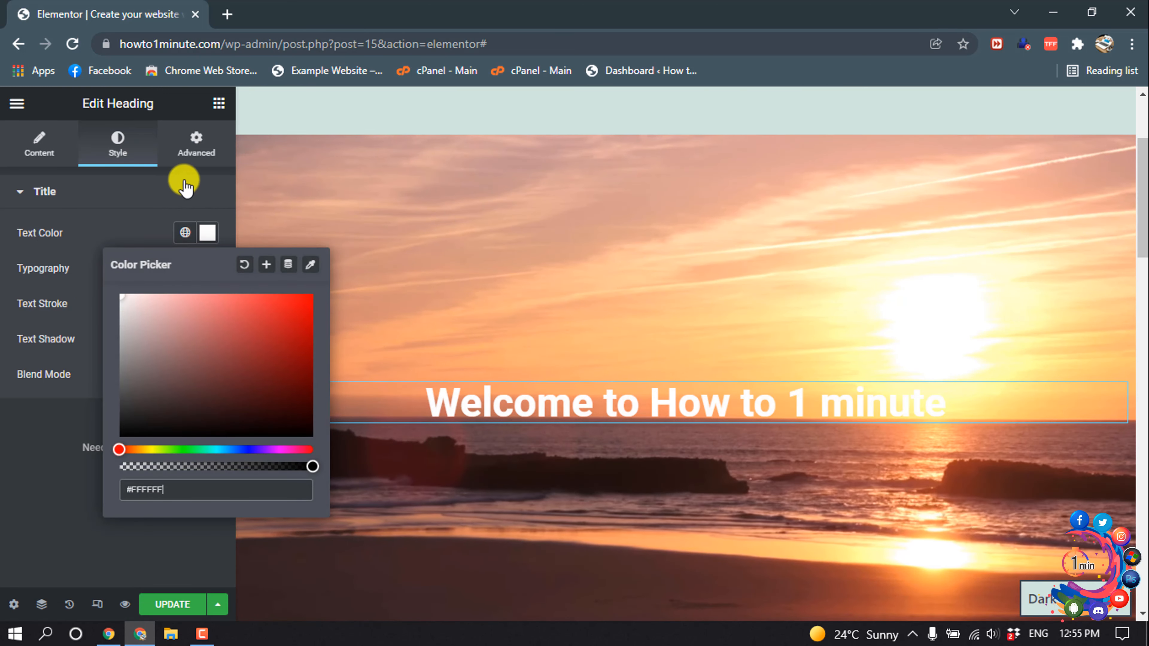
left_click(201, 194)
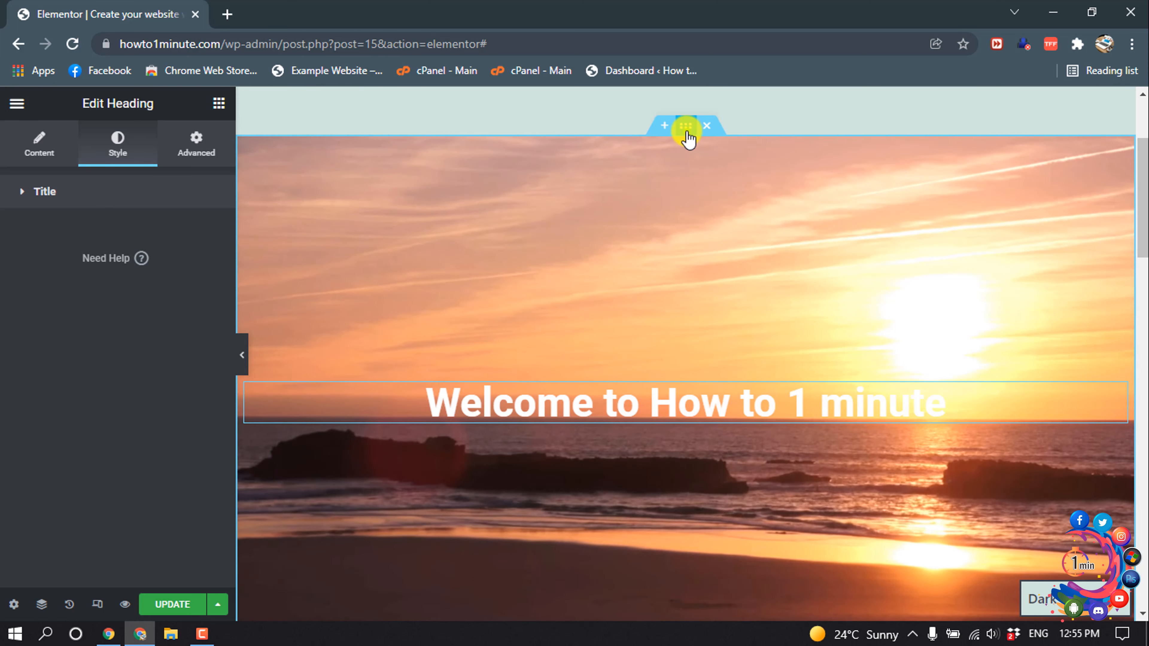
- Give the video section a Classic background overlay in black #000000
left_click(685, 129)
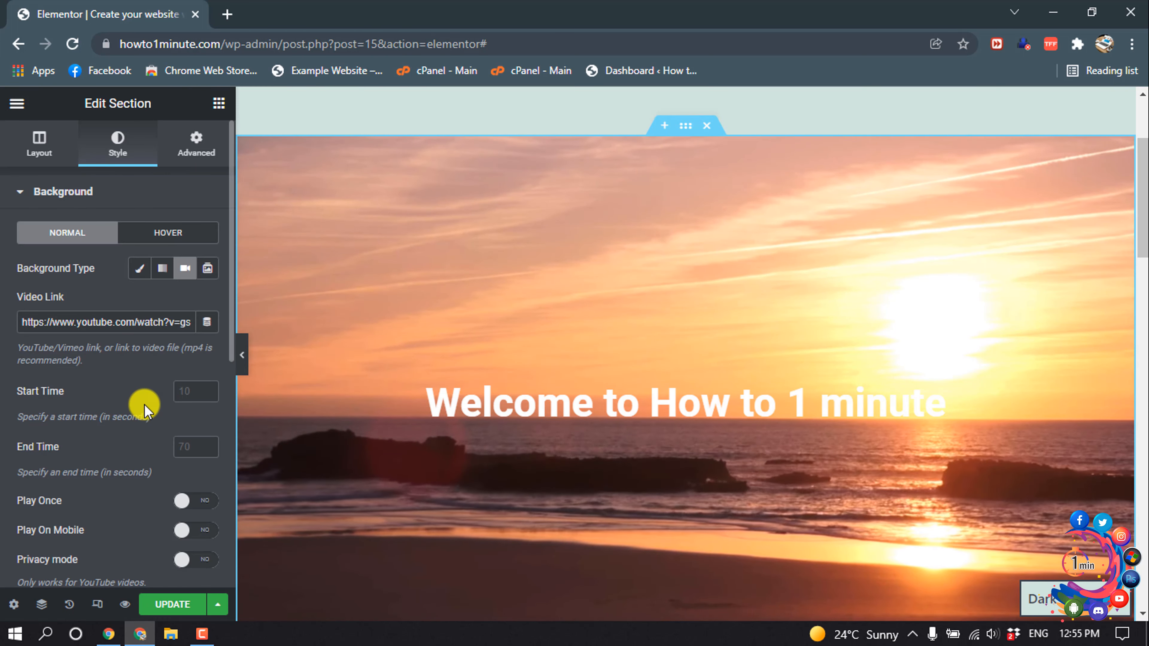
scroll(146, 405, "down", 5)
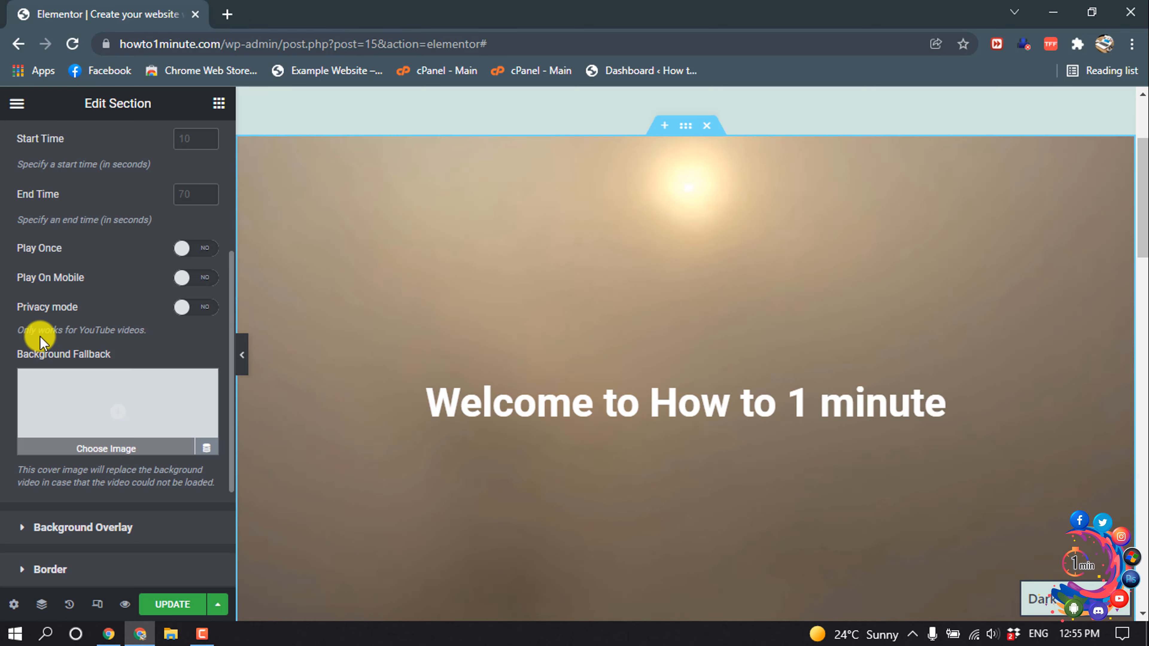
scroll(97, 405, "down", 3)
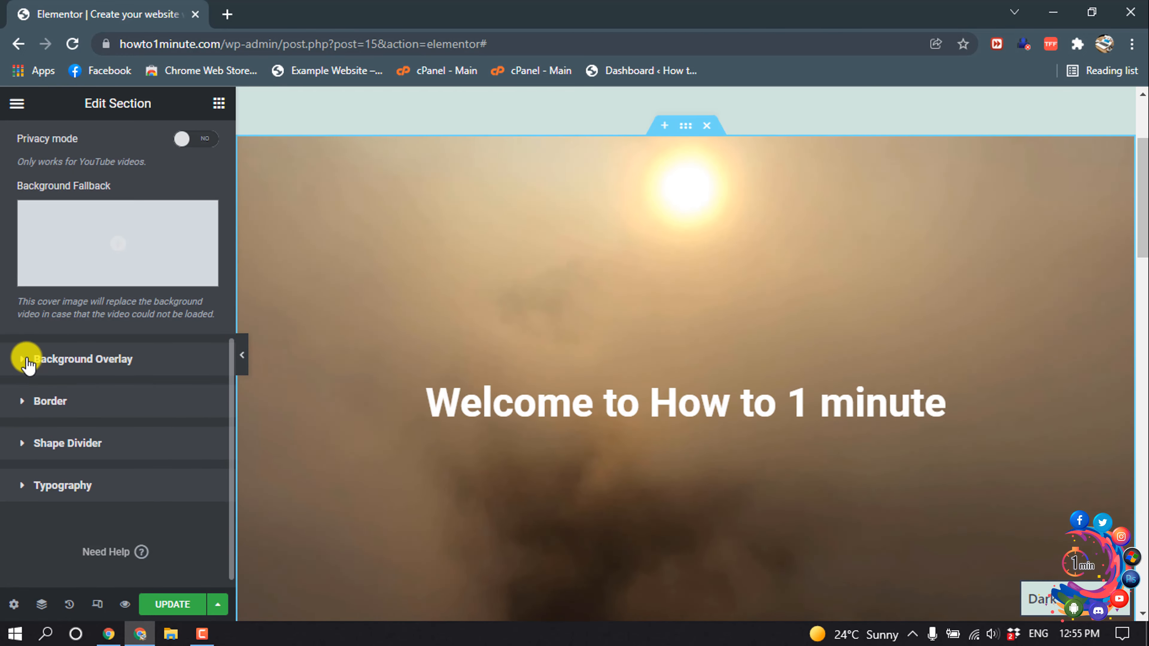
left_click(28, 360)
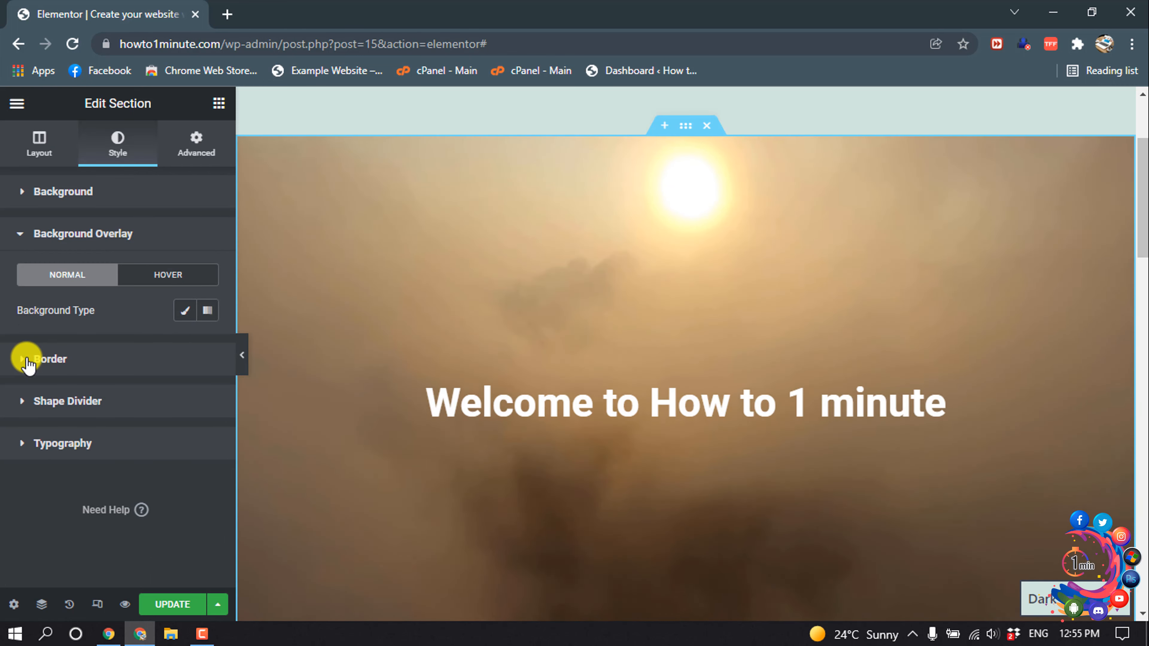
left_click(185, 310)
left_click(207, 345)
mouse_move(265, 389)
left_mouse_down()
mouse_move(248, 390)
mouse_move(274, 386)
mouse_move(275, 403)
left_mouse_up()
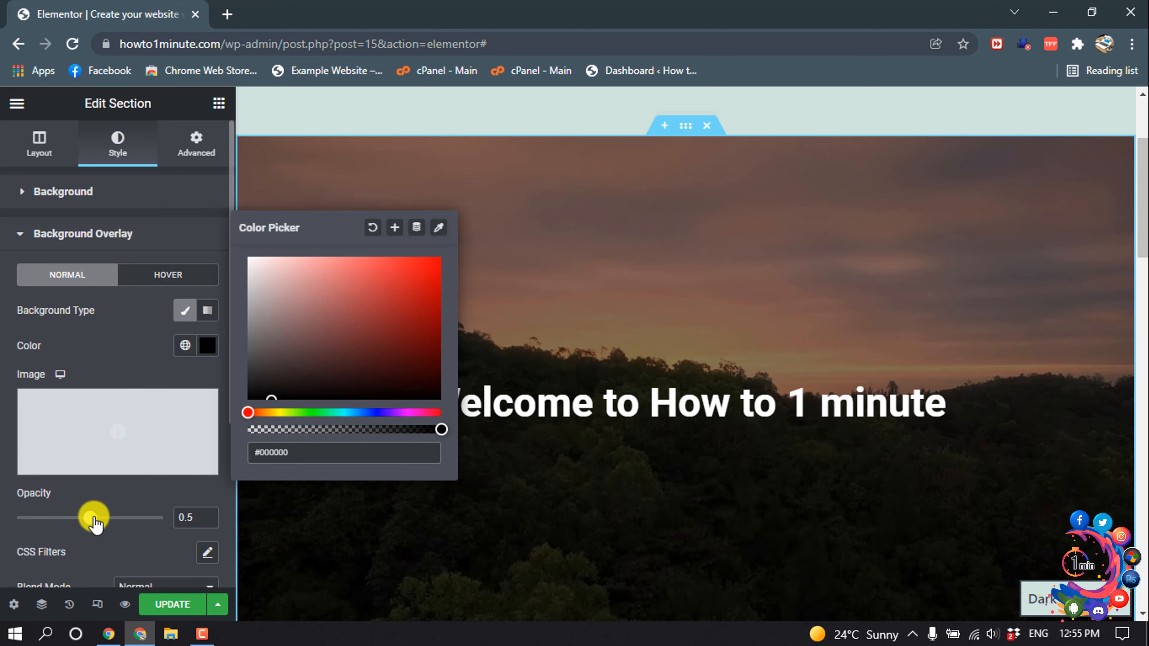
- Set the background overlay's opacity to 0.68 and update the page
left_click_drag(91, 517, 121, 518)
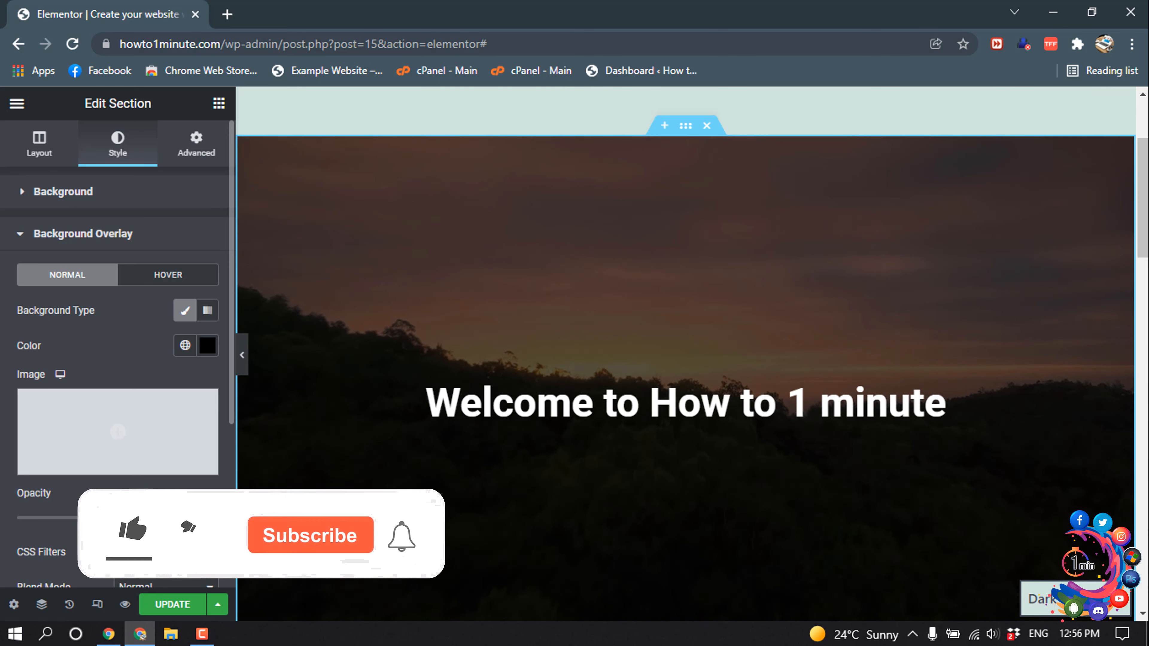
scroll(153, 584, "down", 4)
left_click(173, 607)
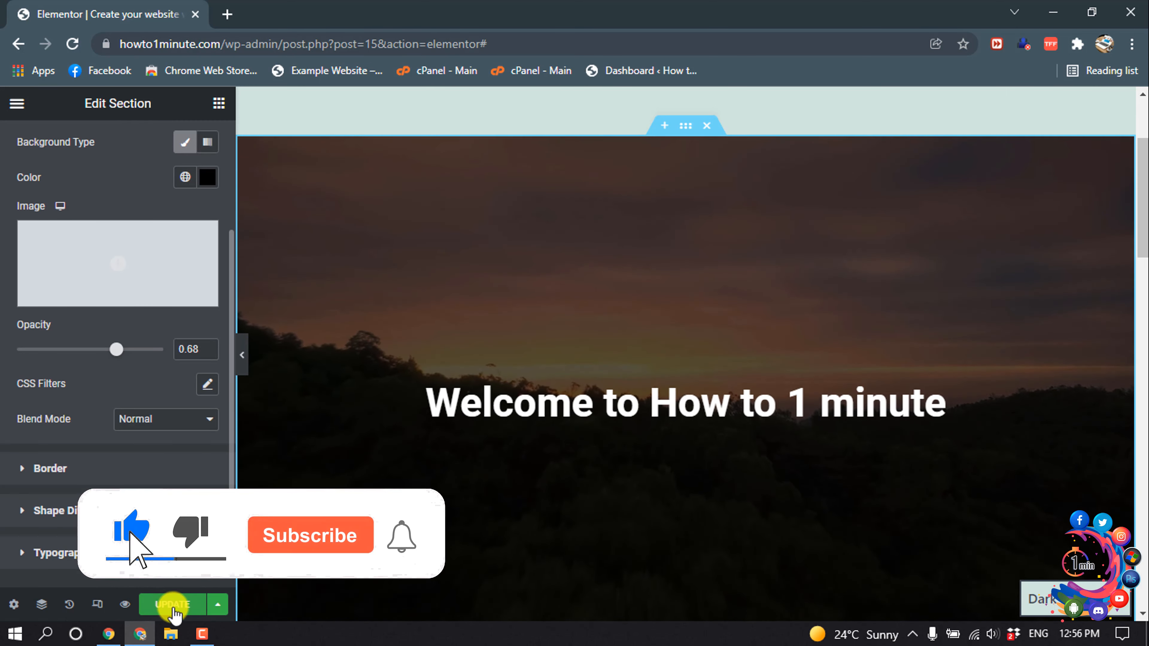
- Open the live How to 1 Minute site in a new tab and examine the video background section with its heading
left_click(319, 71)
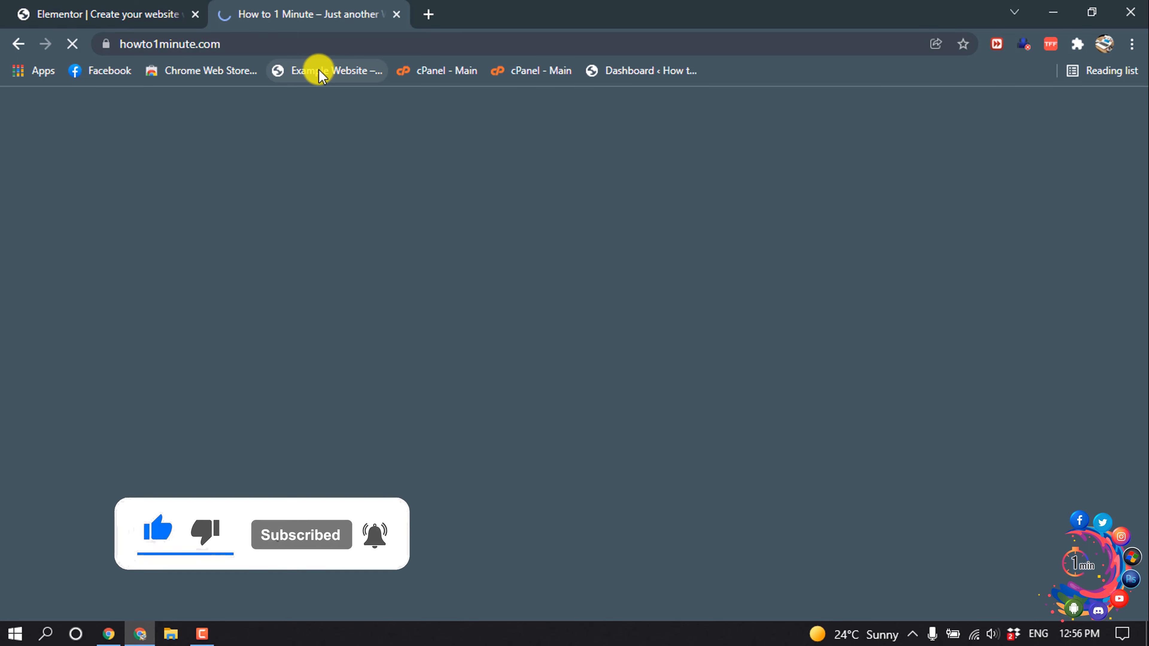
scroll(429, 274, "down", 2)
scroll(429, 274, "up", 4)
scroll(429, 274, "down", 2)
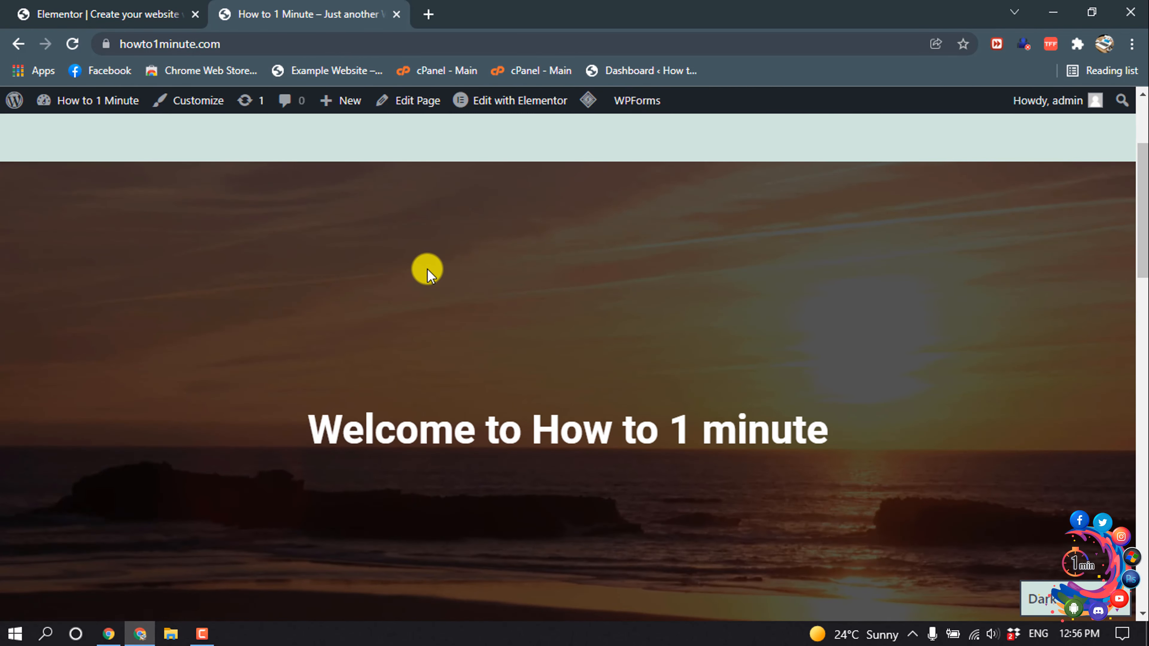
scroll(427, 272, "down", 2)
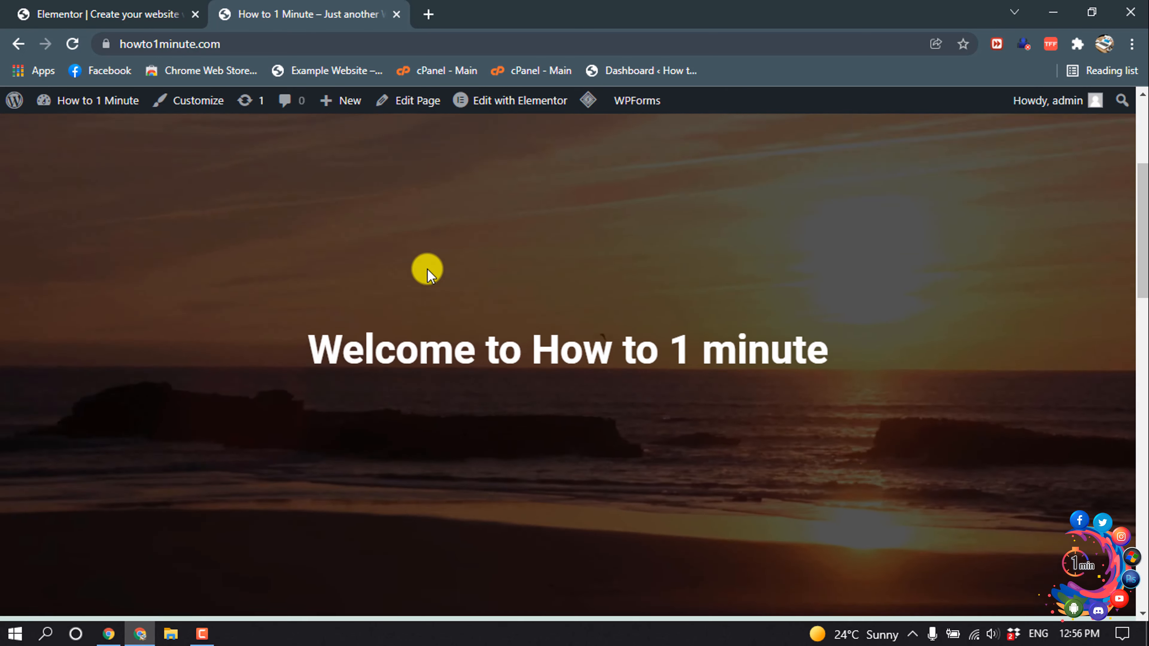
scroll(428, 272, "up", 2)
scroll(427, 272, "down", 2)
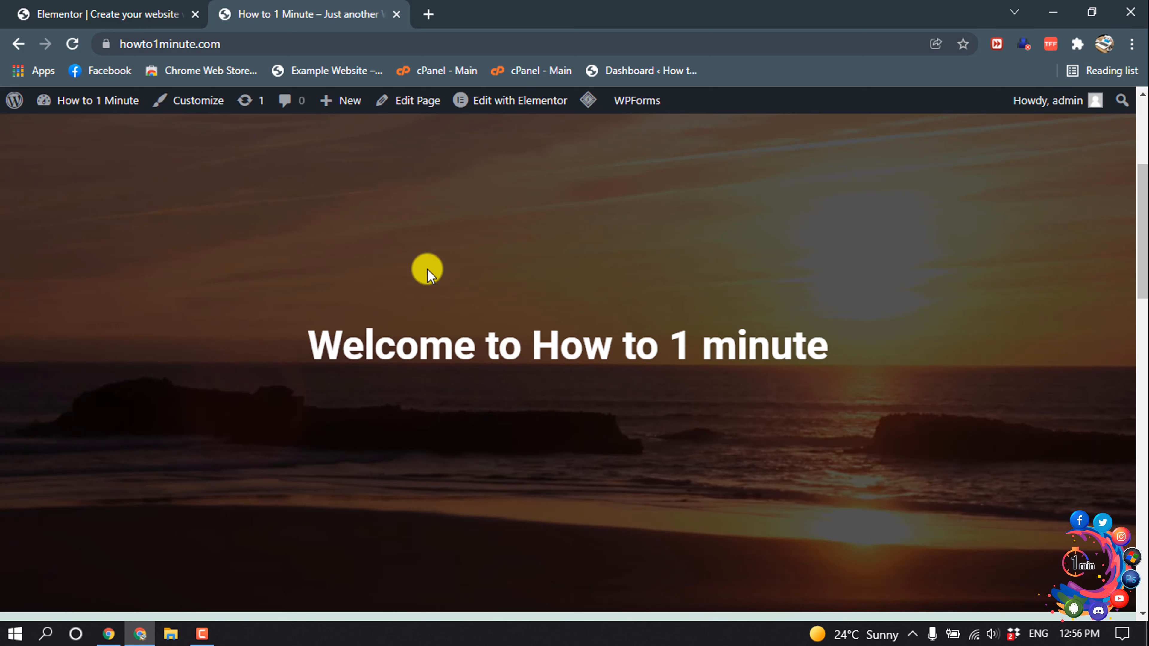
scroll(428, 271, "up", 4)
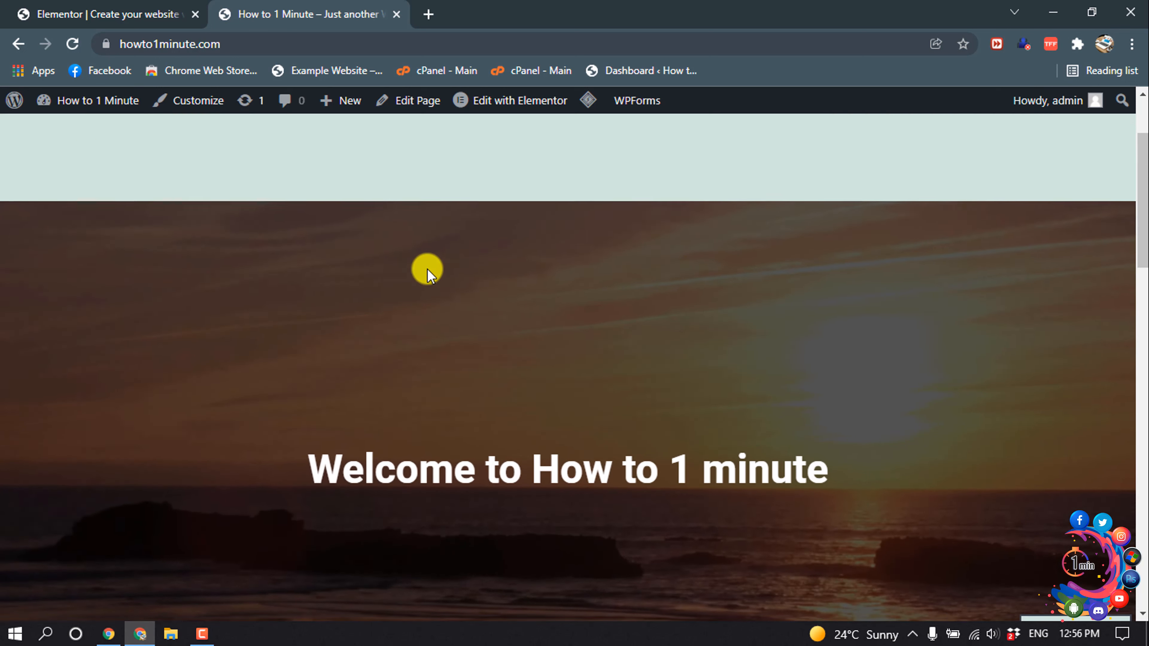